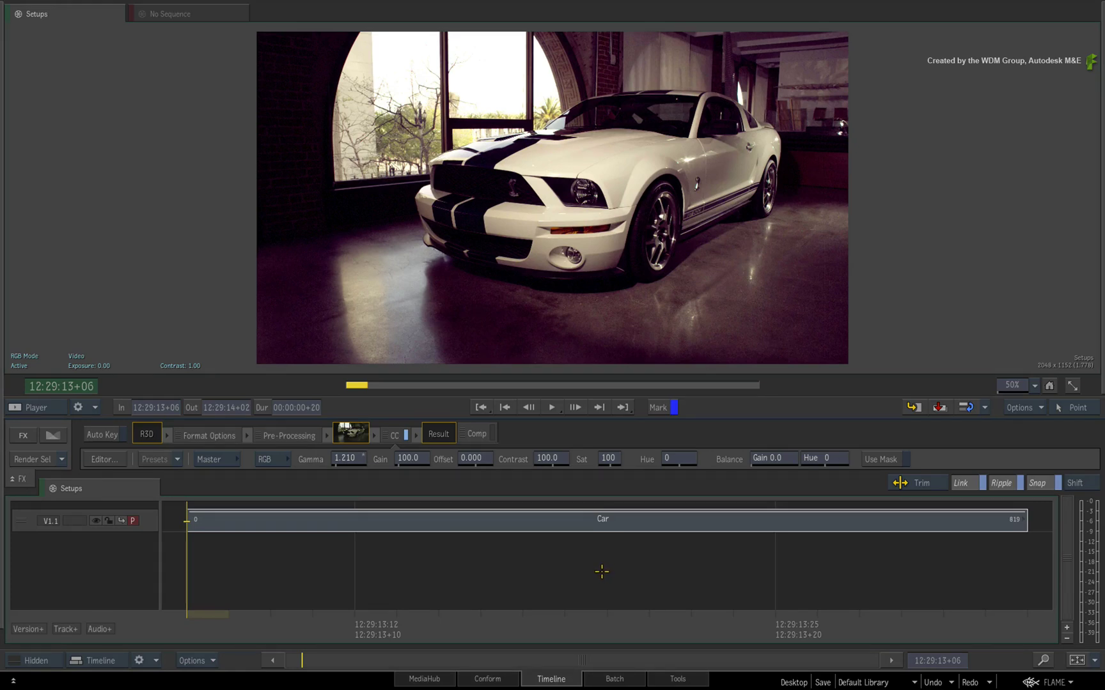
# Step: Save the Car clip's timeline colour correction from its Editor as setup CC_TLFX
pyautogui.click(384, 522)
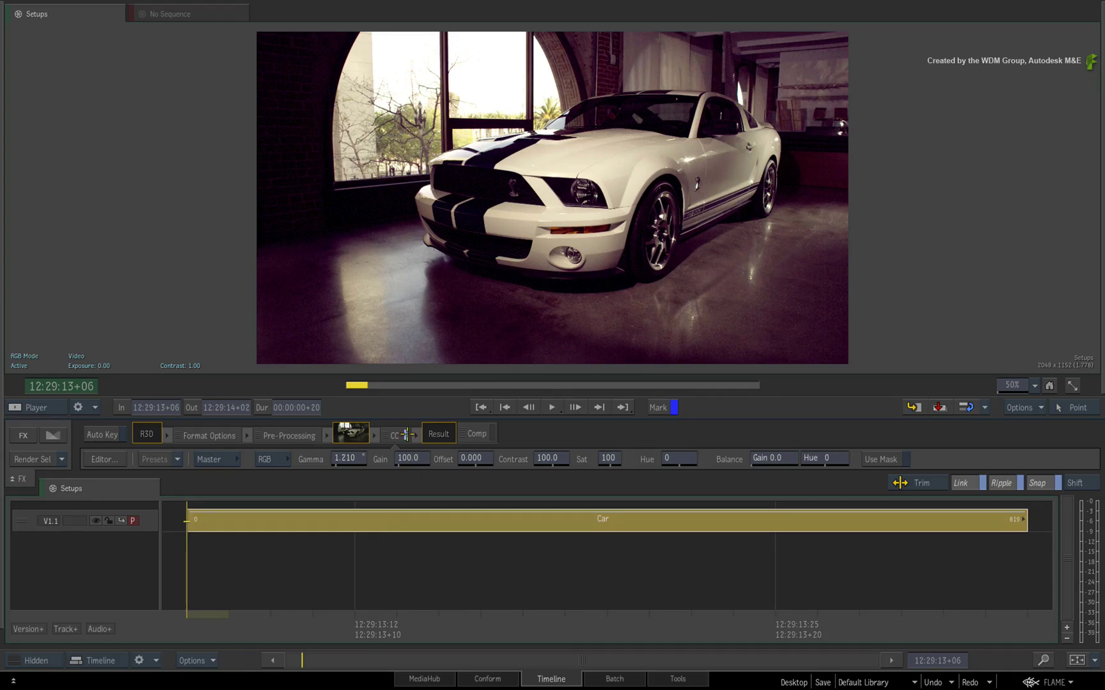
pyautogui.click(402, 435)
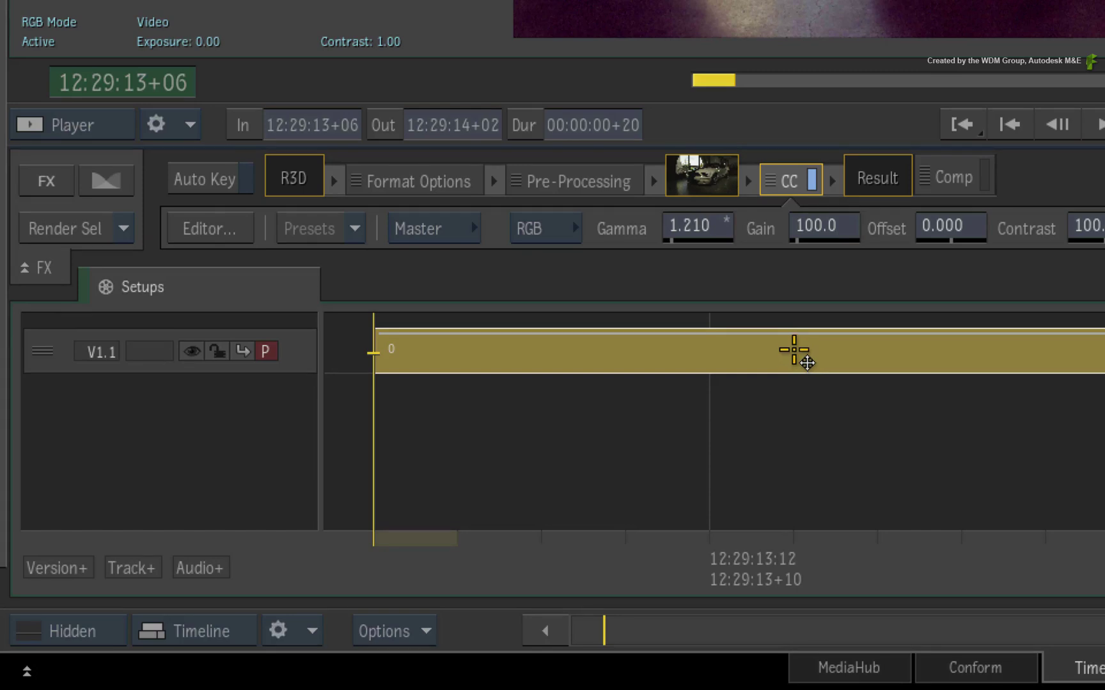
pyautogui.click(205, 227)
pyautogui.click(324, 311)
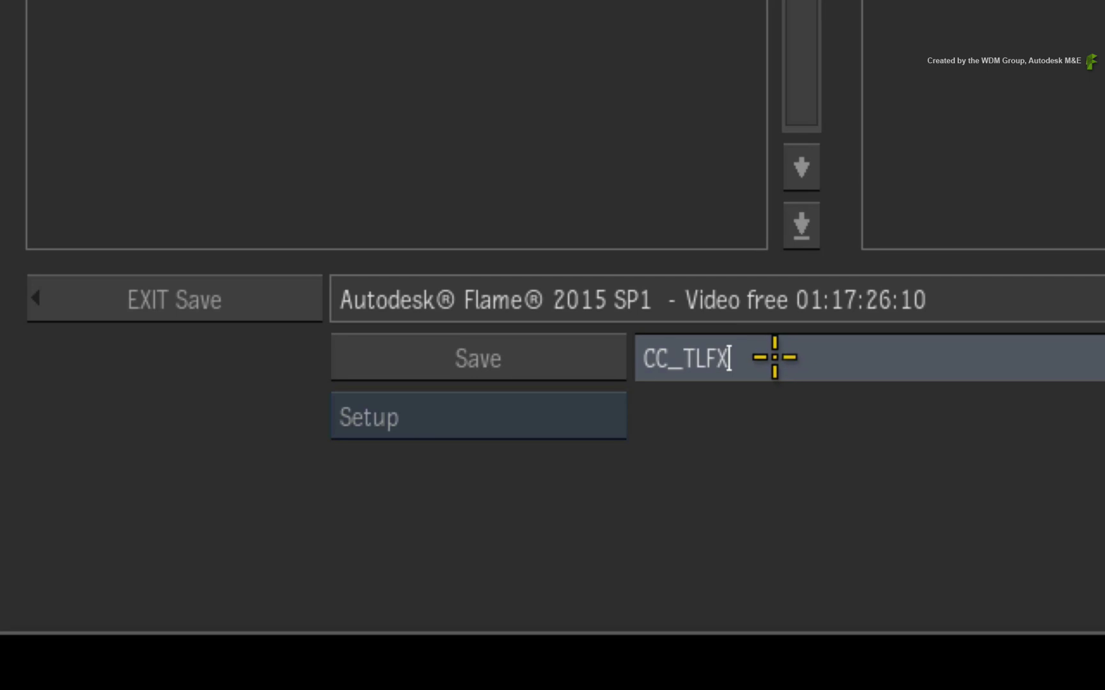
pyautogui.click(555, 356)
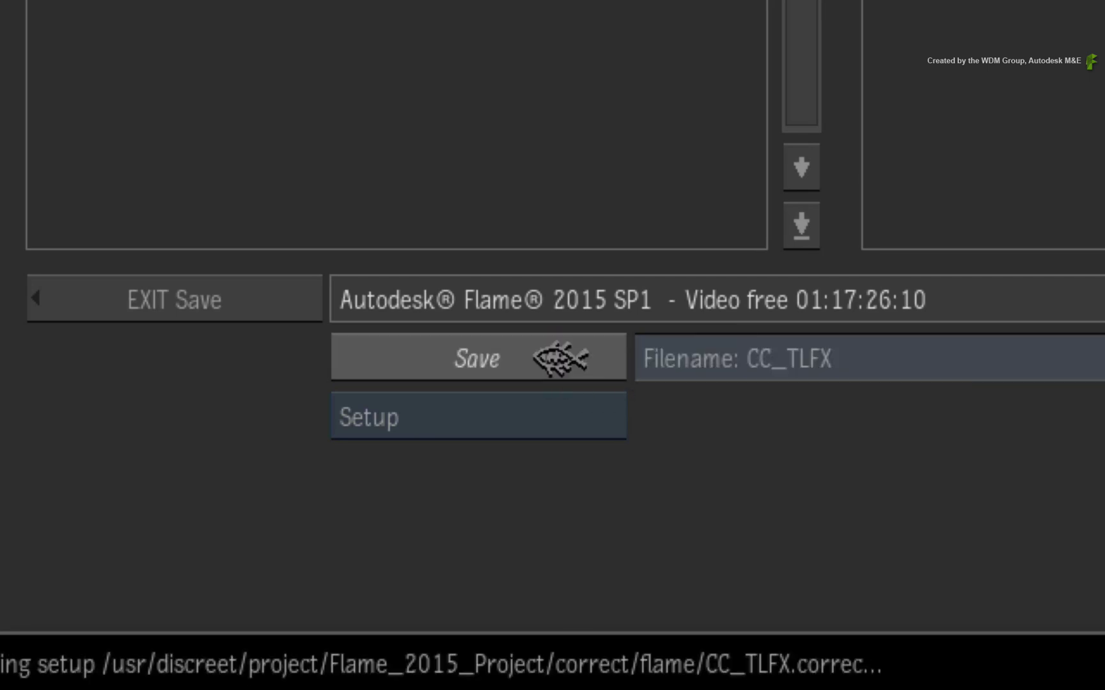
# Step: Load browser: toggle Show All on then off to list the correction files, then exit without loading
pyautogui.click(95, 502)
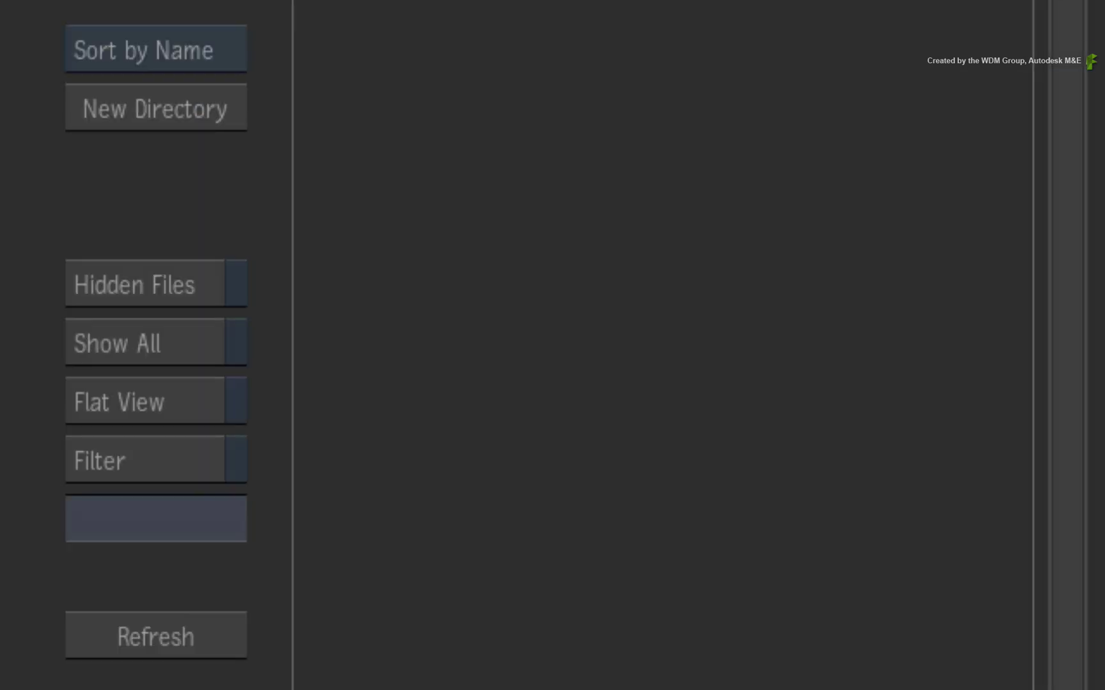
pyautogui.click(188, 342)
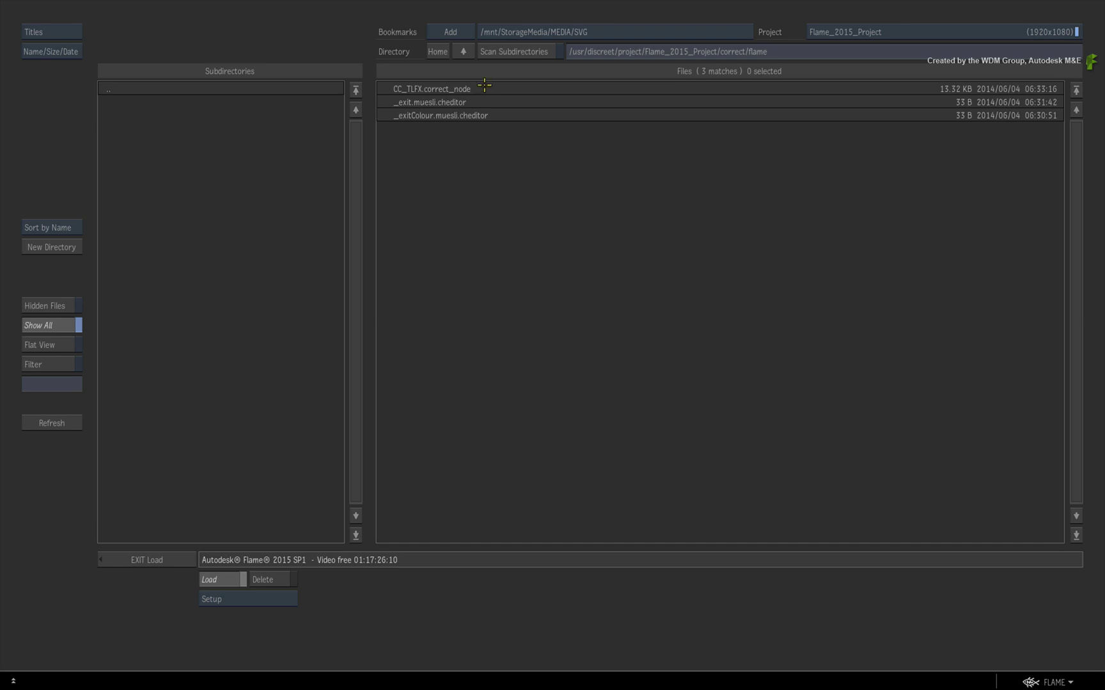
pyautogui.click(59, 323)
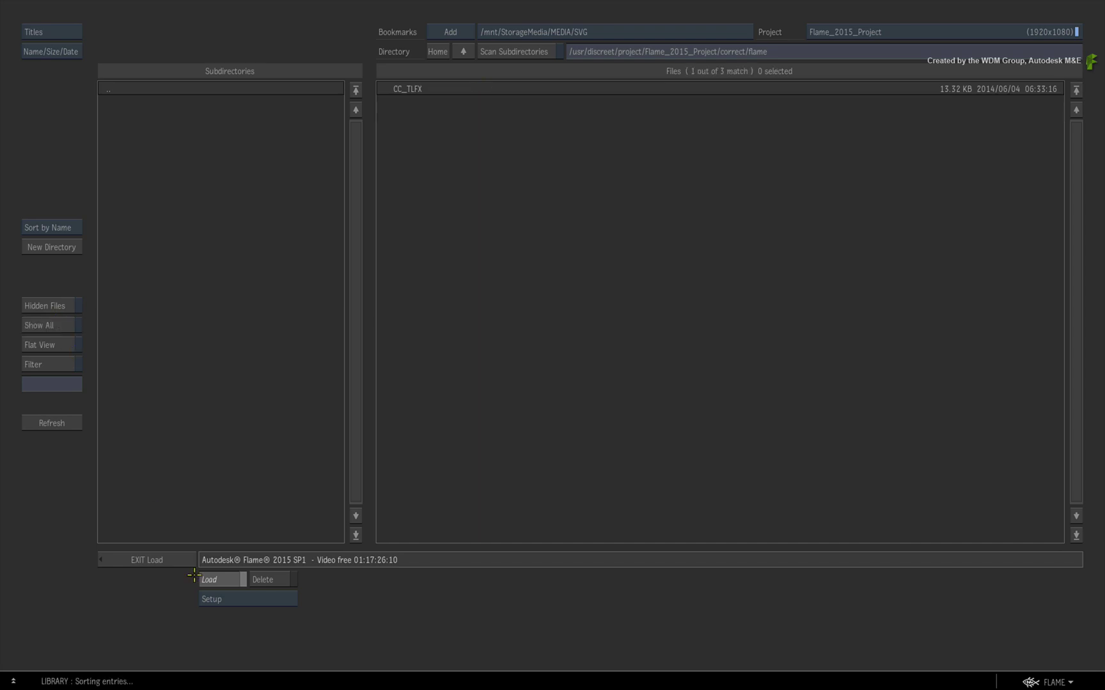
pyautogui.click(163, 559)
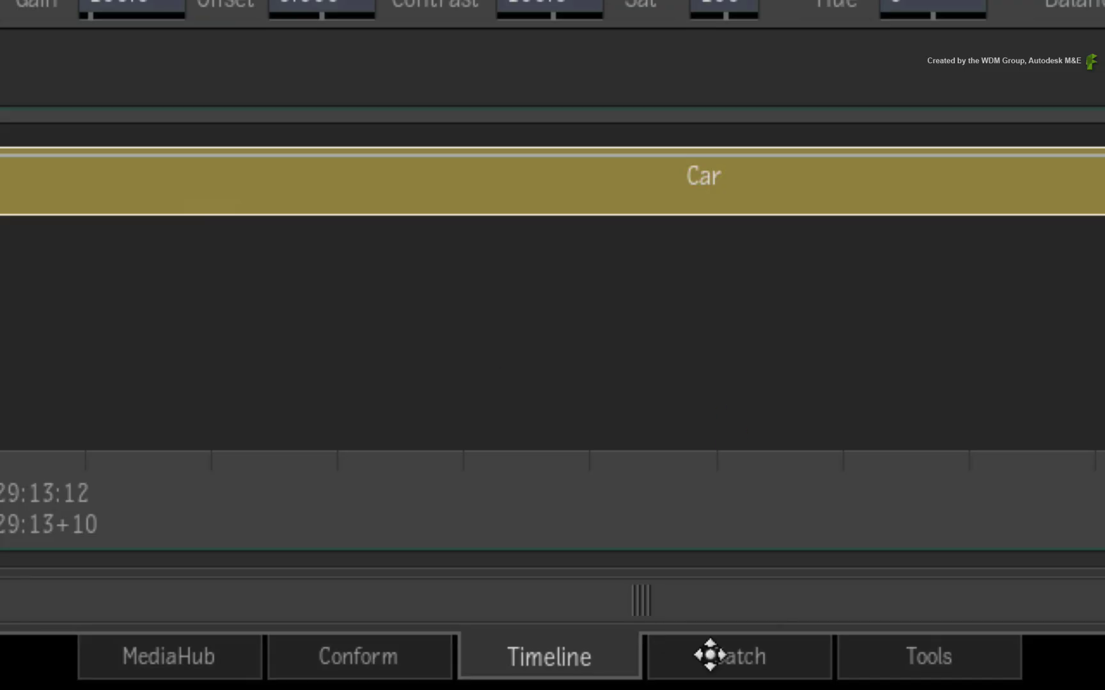
# Step: Open the action10 node in Batch and select the car media in its Media list
pyautogui.click(710, 656)
pyautogui.click(411, 239)
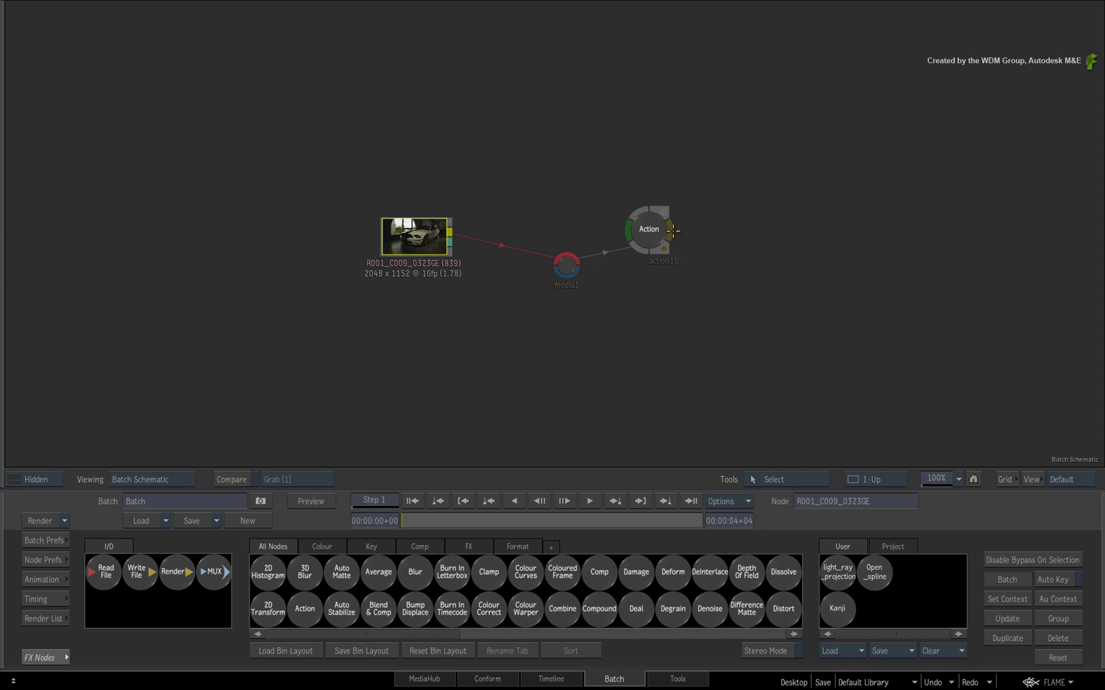
pyautogui.doubleClick(649, 236)
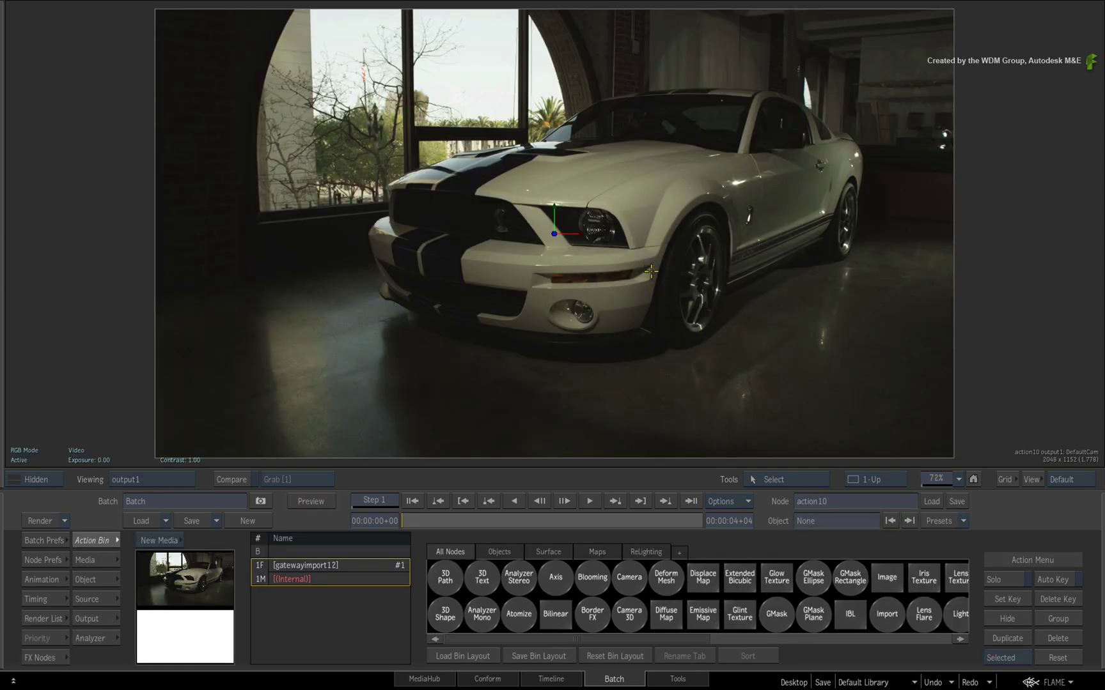
pyautogui.click(93, 561)
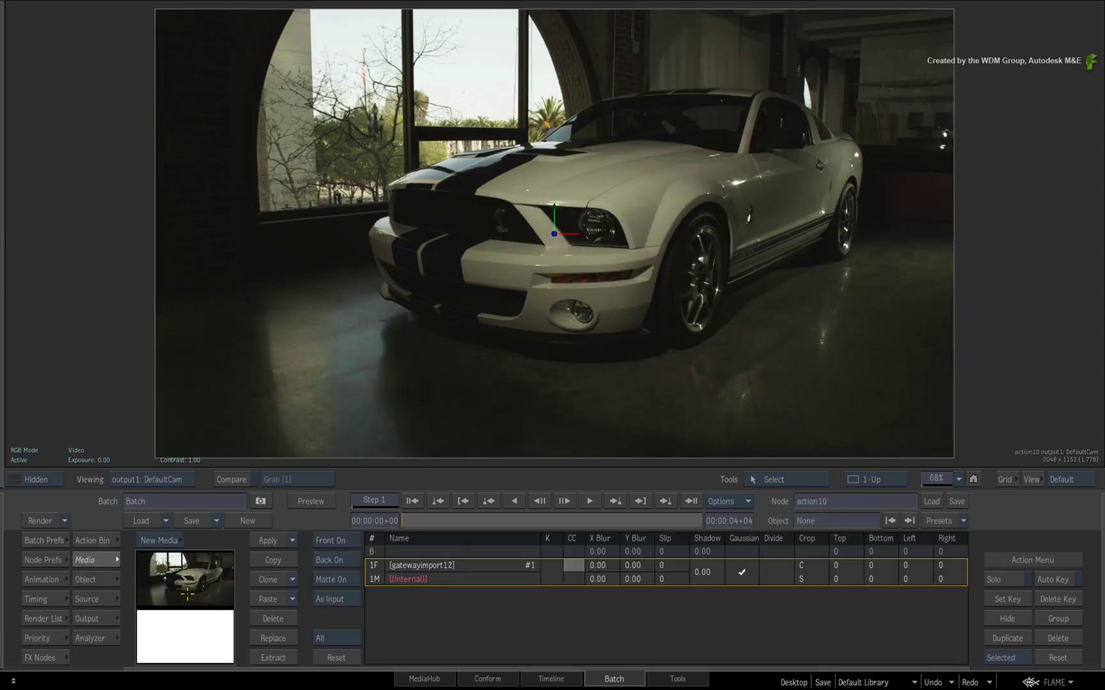
pyautogui.click(373, 566)
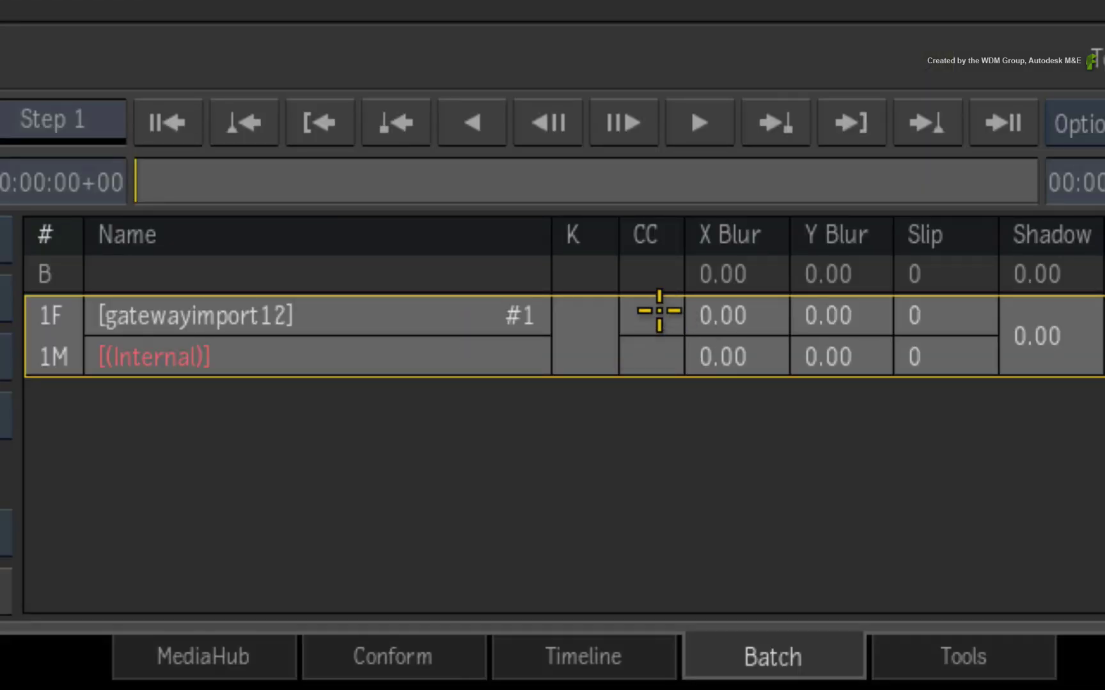
# Step: Open the car media's colour correction, ending on the colour corrector rather than the warper
pyautogui.doubleClick(659, 311)
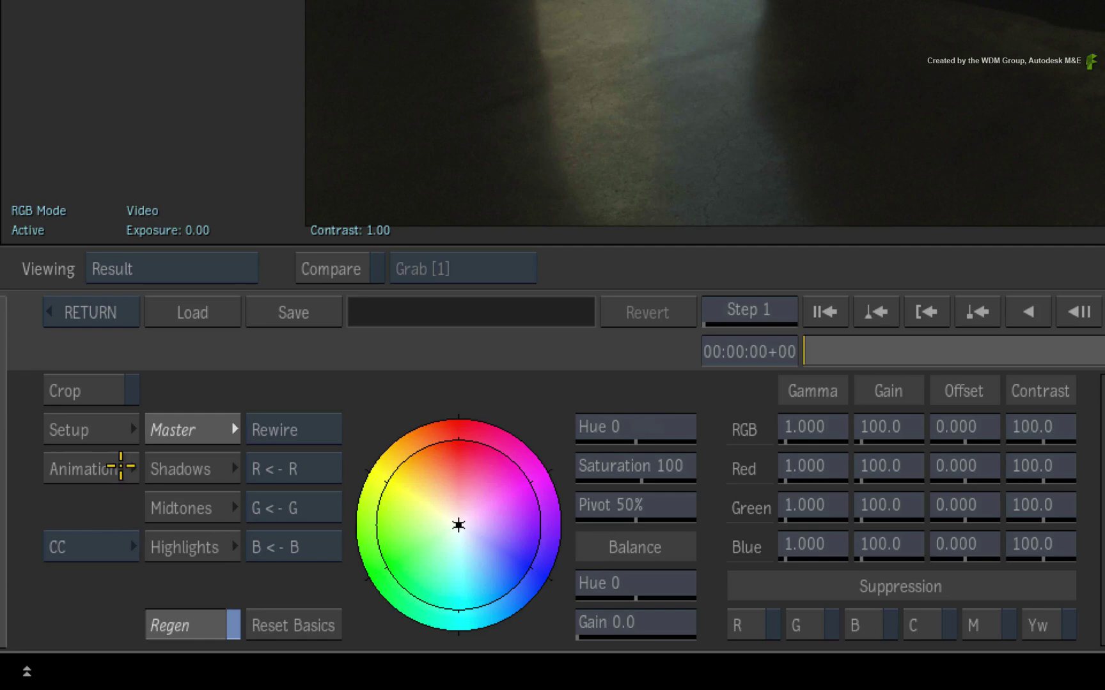
pyautogui.click(105, 545)
pyautogui.click(107, 546)
pyautogui.click(107, 545)
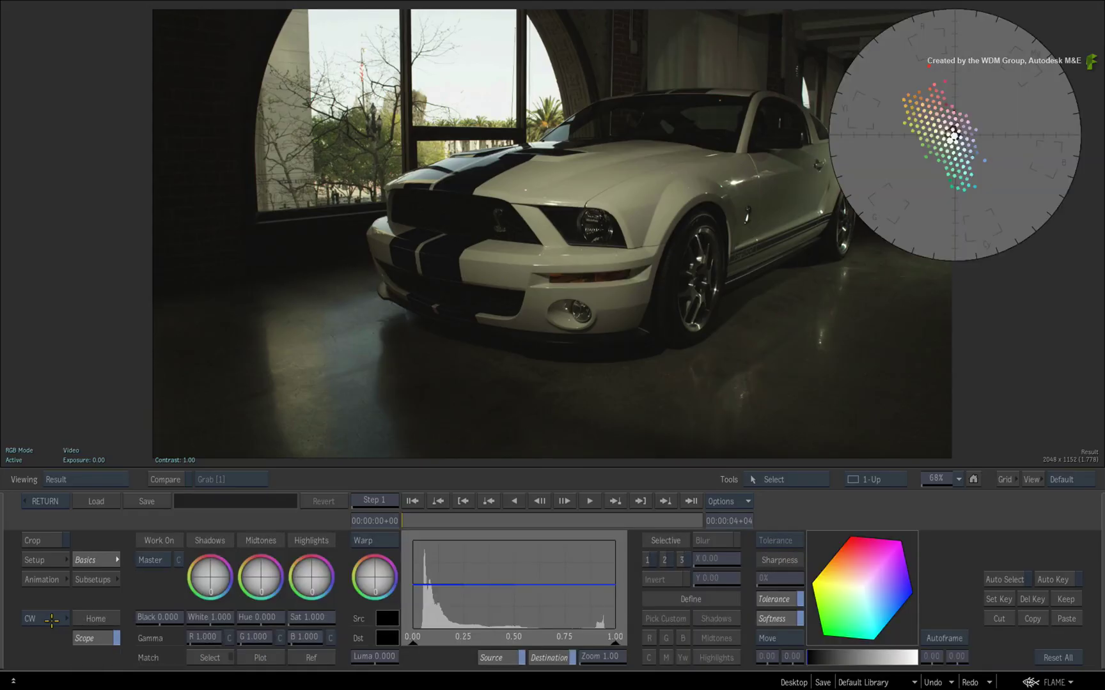
pyautogui.click(52, 620)
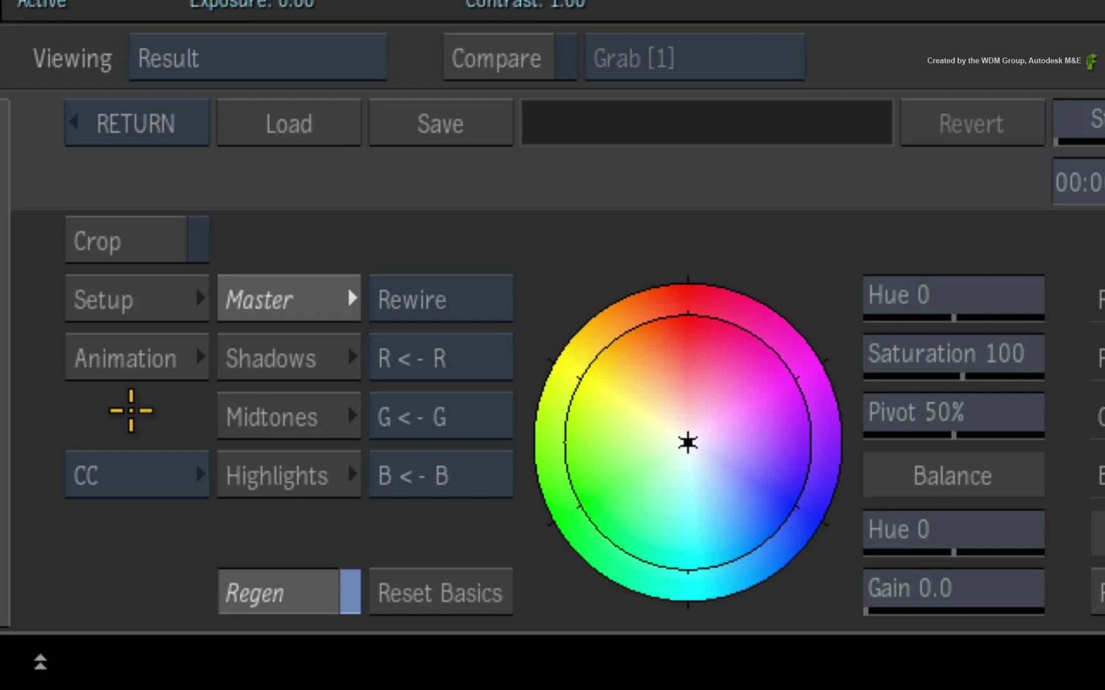
pyautogui.click(288, 123)
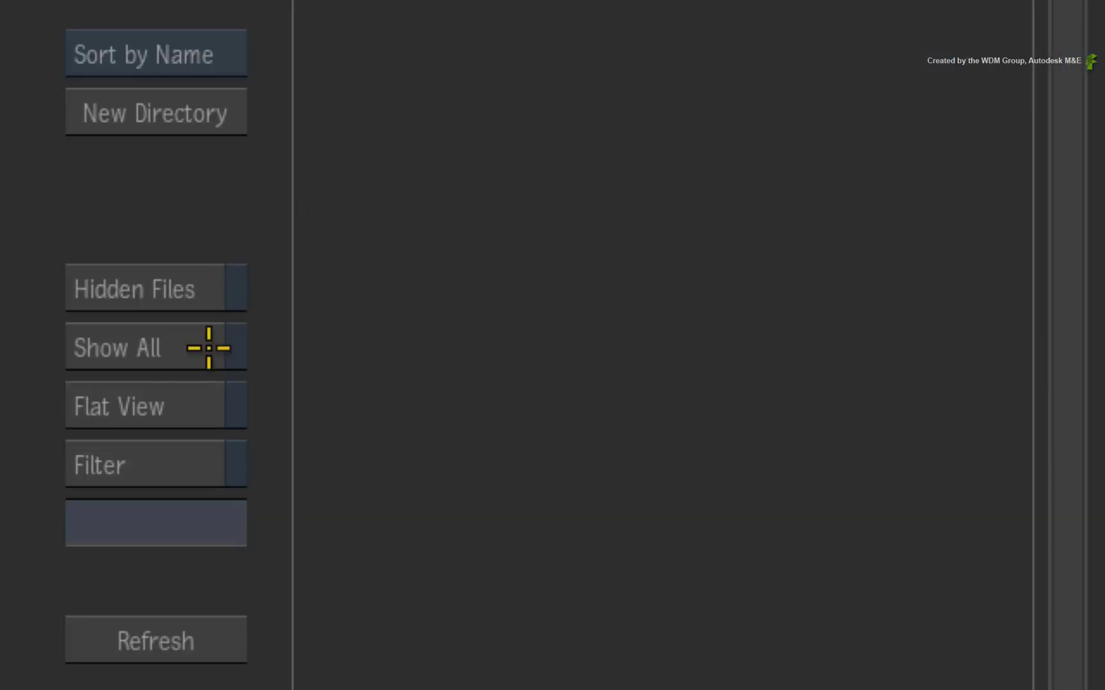
pyautogui.click(211, 349)
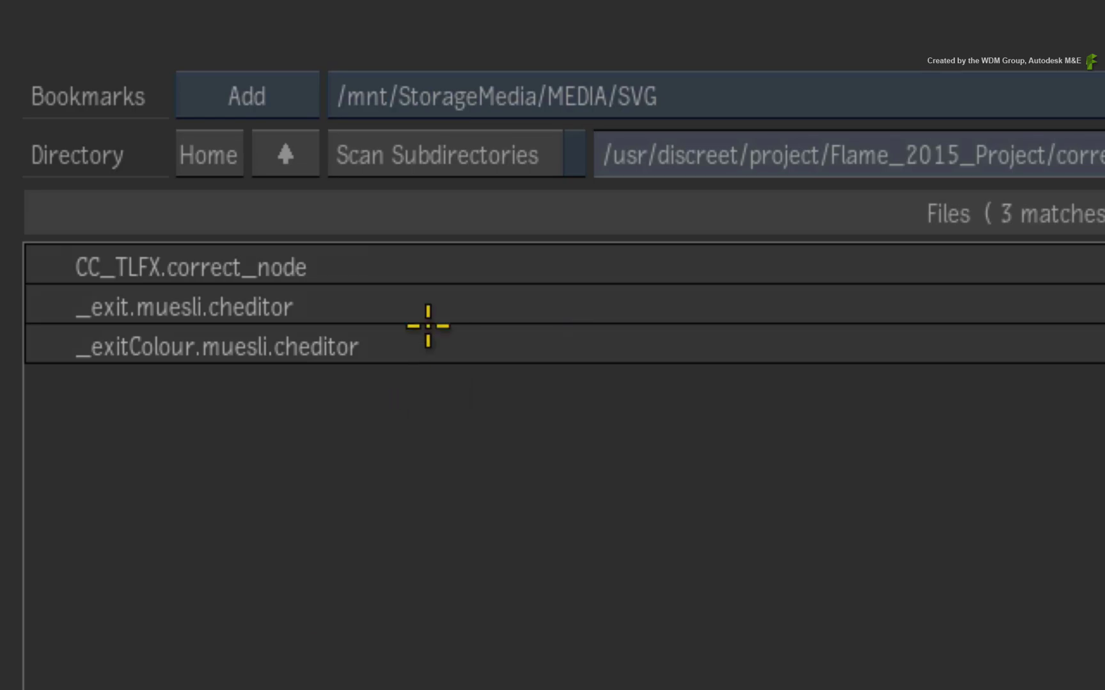
pyautogui.click(388, 267)
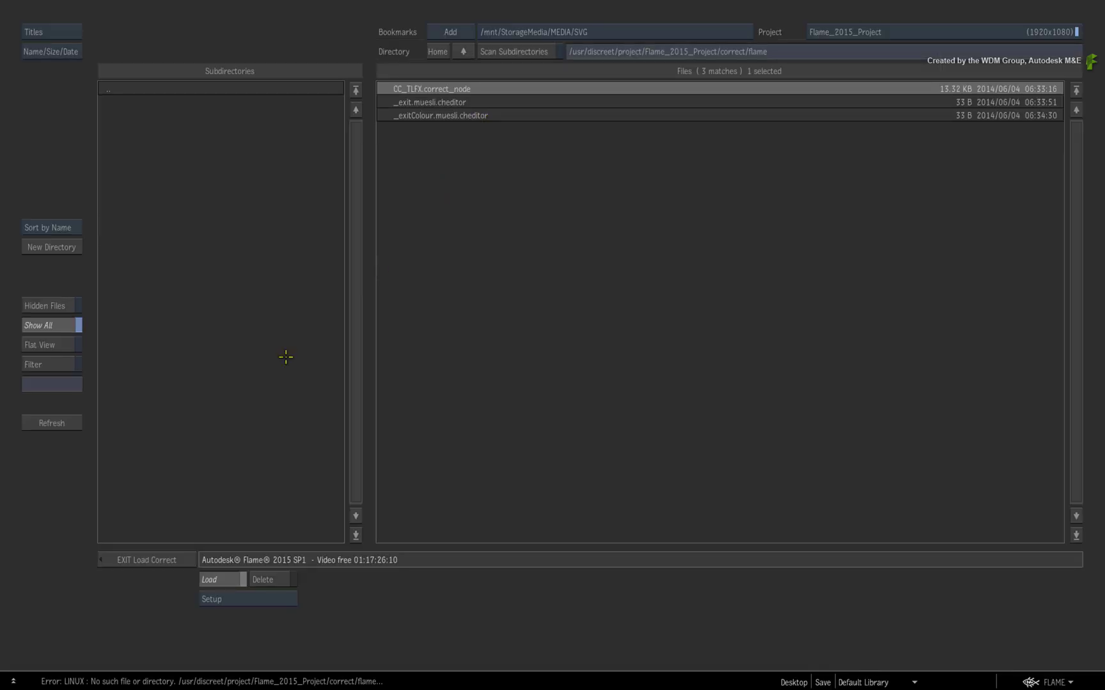
pyautogui.click(146, 560)
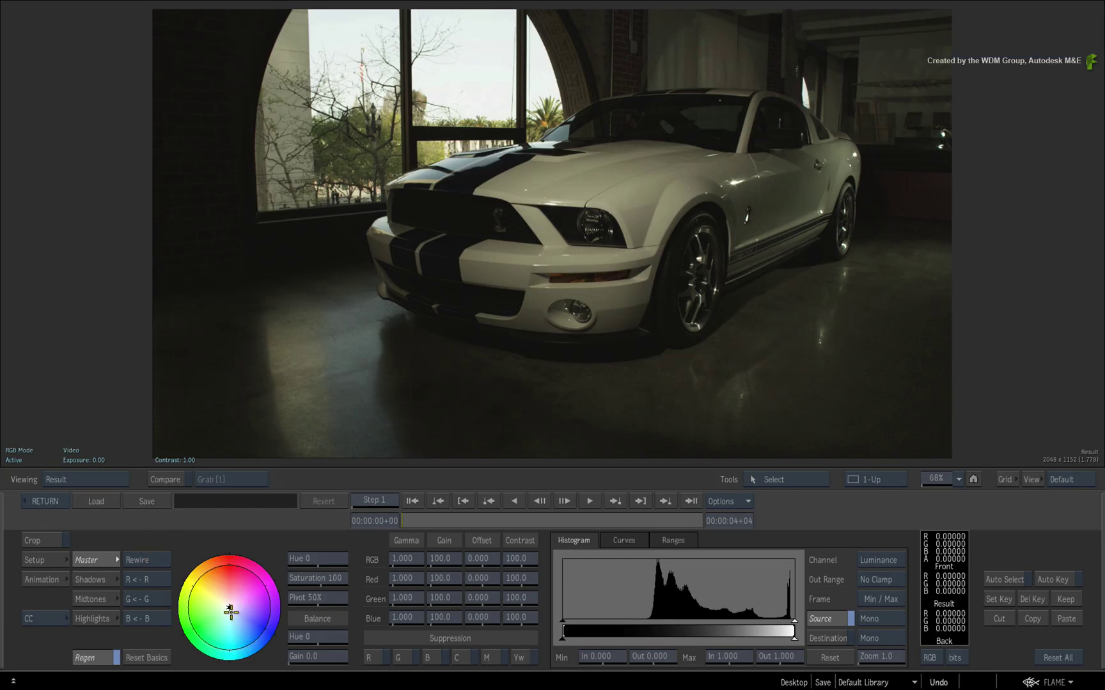
# Step: Grade the car with balance hue 18, gain 39.5 and RGB gain 142, saved as ACTION_CC
pyautogui.moveTo(229, 604); pyautogui.dragTo(224, 592)
pyautogui.moveTo(441, 559); pyautogui.dragTo(398, 563)
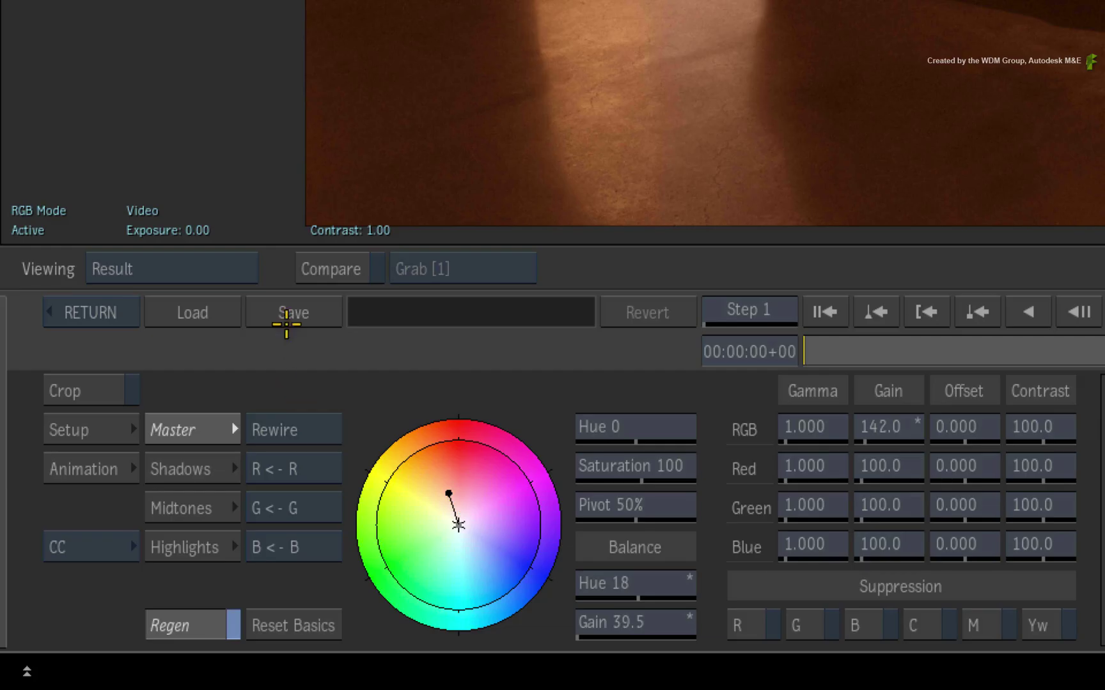
pyautogui.click(146, 503)
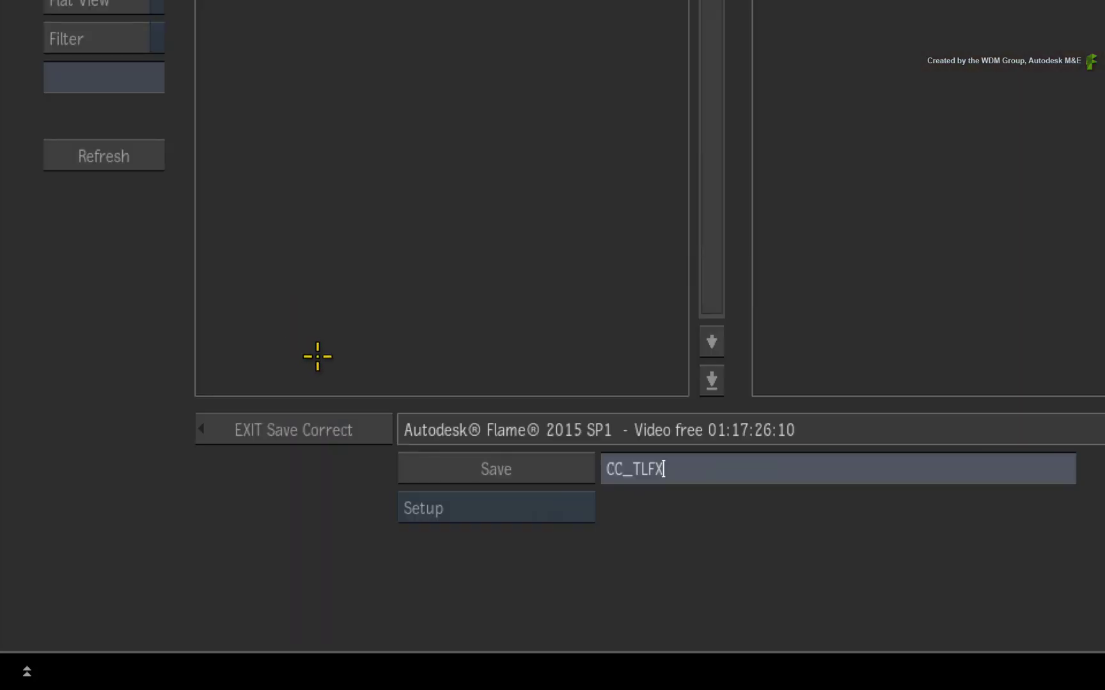
pyautogui.moveTo(762, 466); pyautogui.dragTo(344, 475)
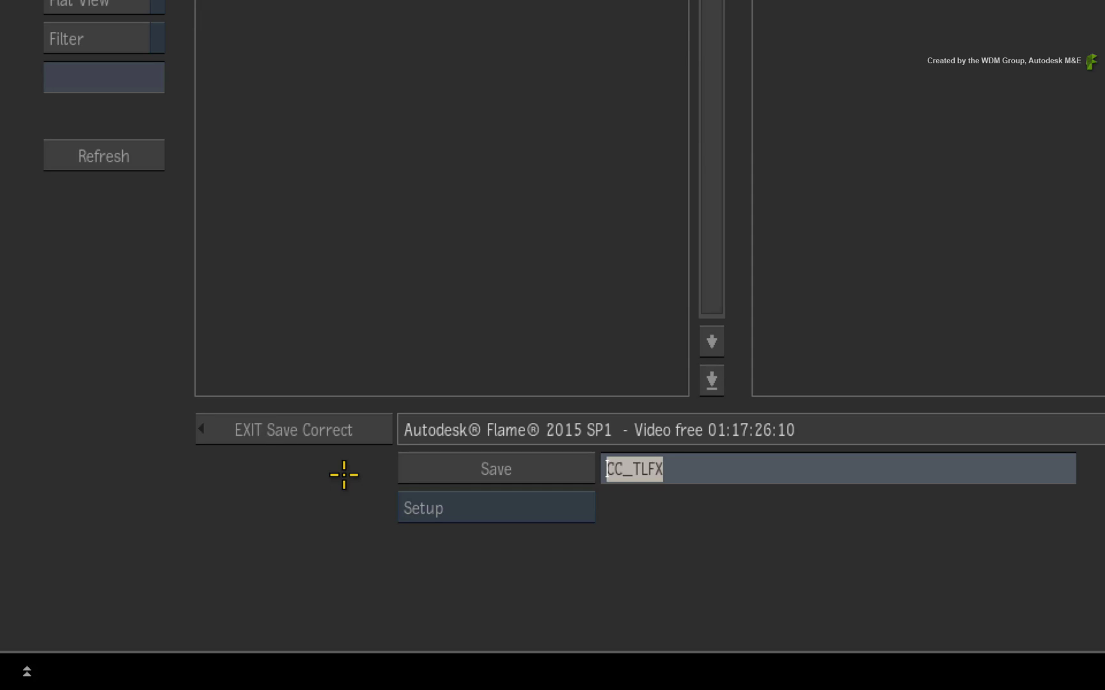
pyautogui.write('ACTION_')
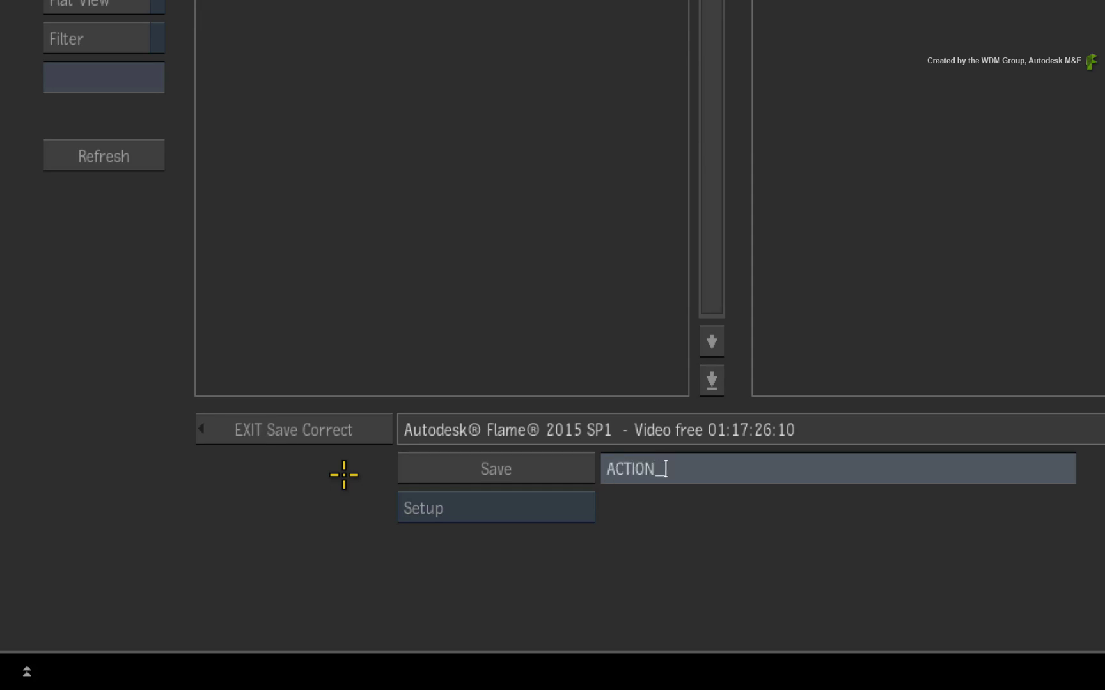
pyautogui.write('CC')
pyautogui.press('Return')
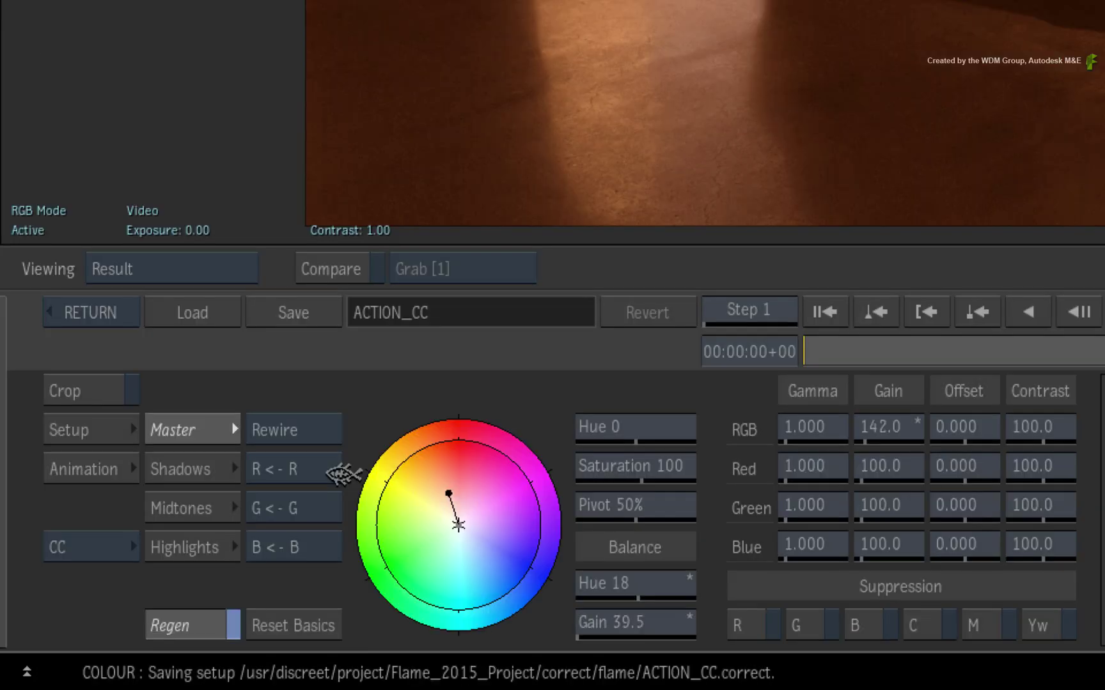
# Step: Open the colour correction load browser with Show All off so only ACTION_CC is listed
pyautogui.click(174, 313)
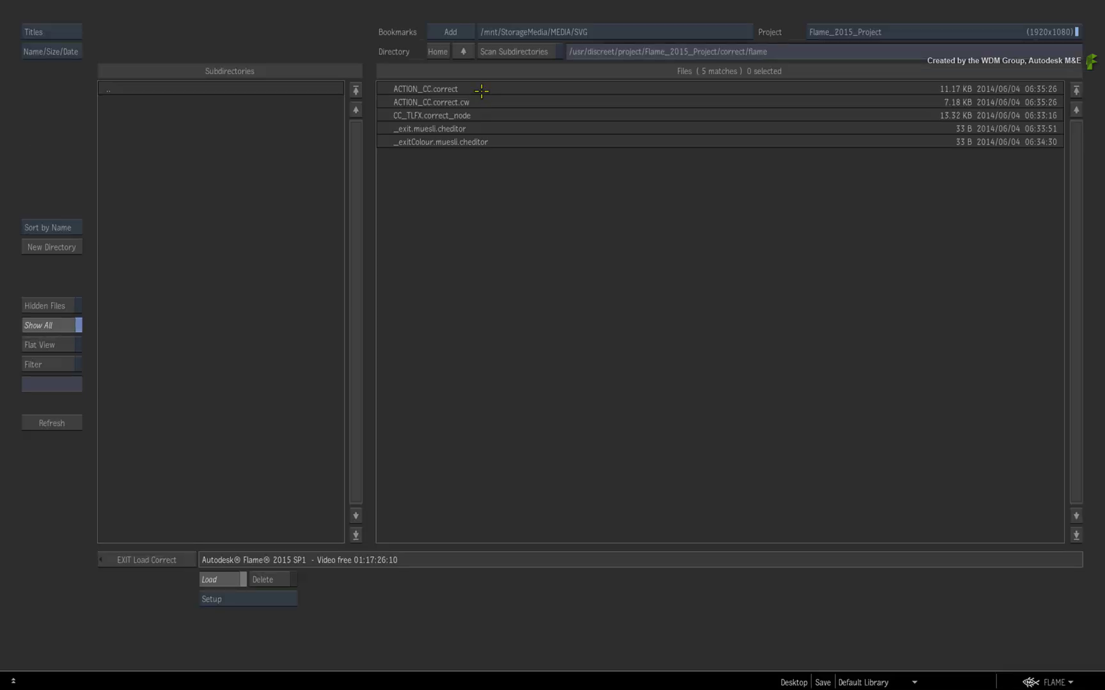
pyautogui.click(46, 325)
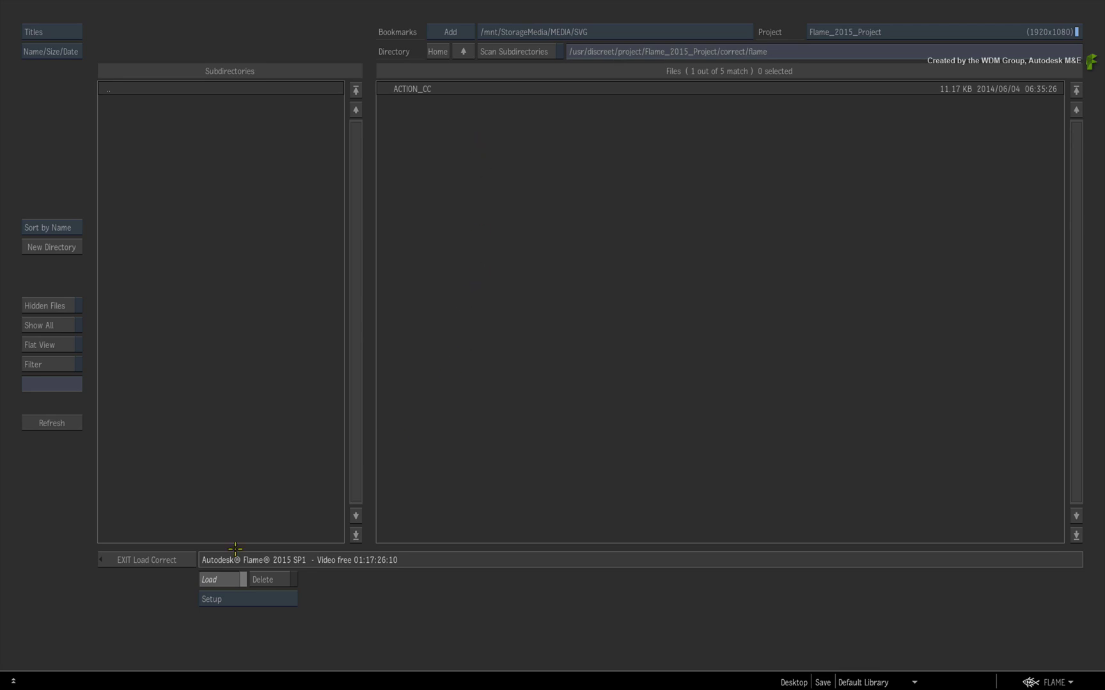
# Step: Insert Colour Correct node cc5 between the car clip and media1 and load CC_TLFX into it
pyautogui.click(159, 555)
pyautogui.click(48, 505)
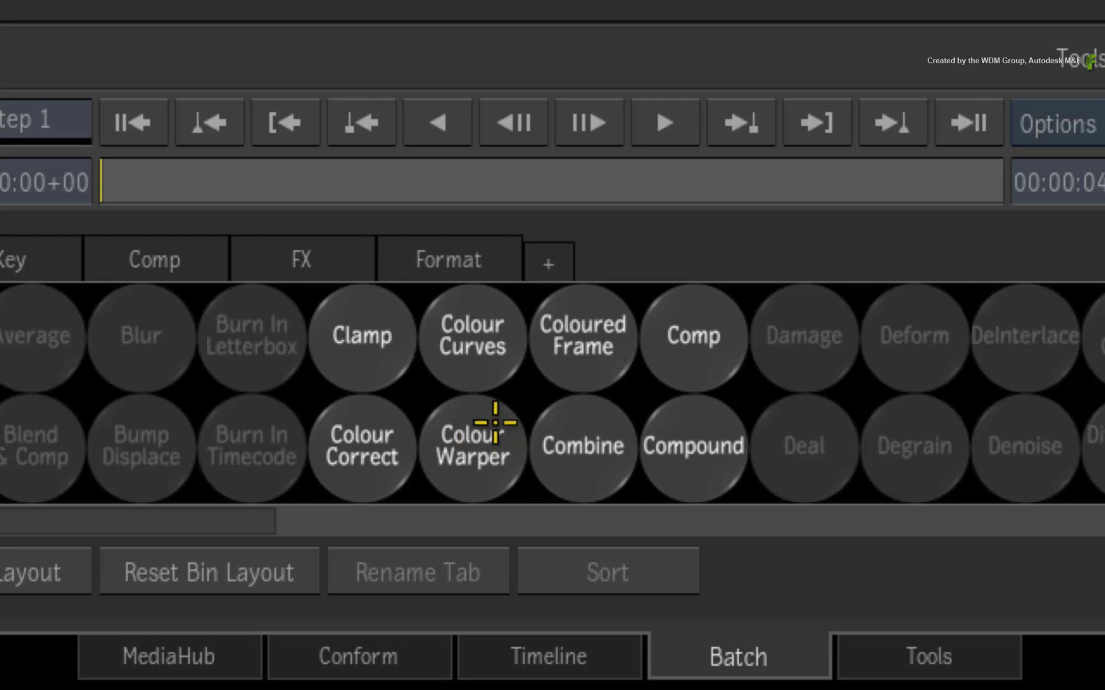
pyautogui.moveTo(416, 446); pyautogui.dragTo(504, 335)
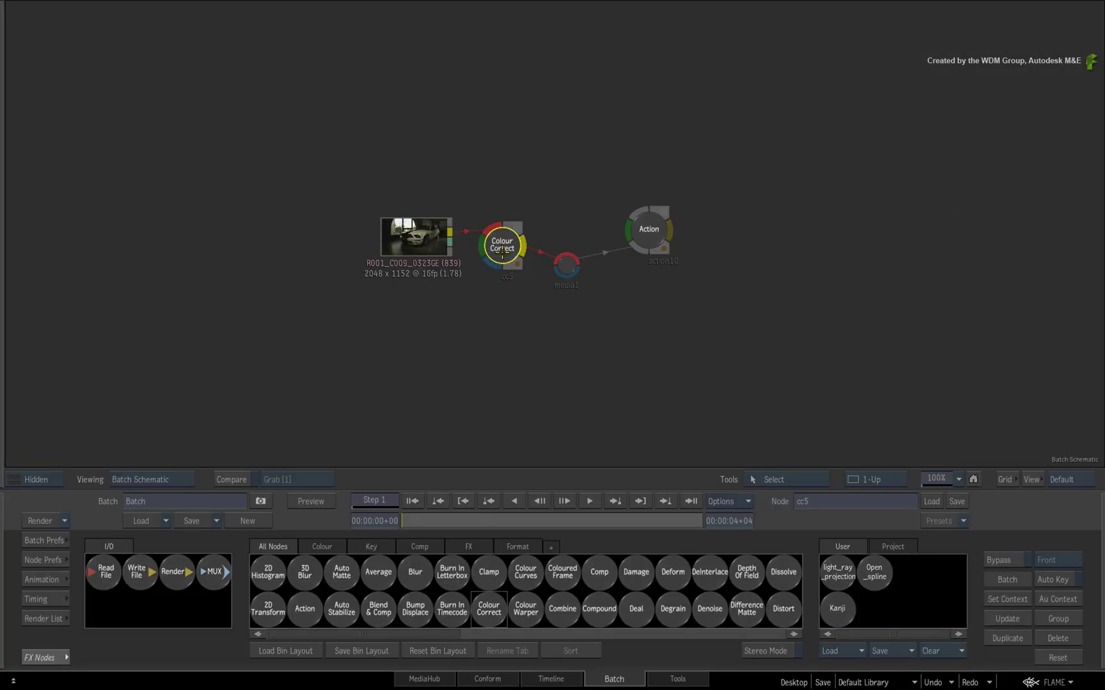
pyautogui.press('F4')
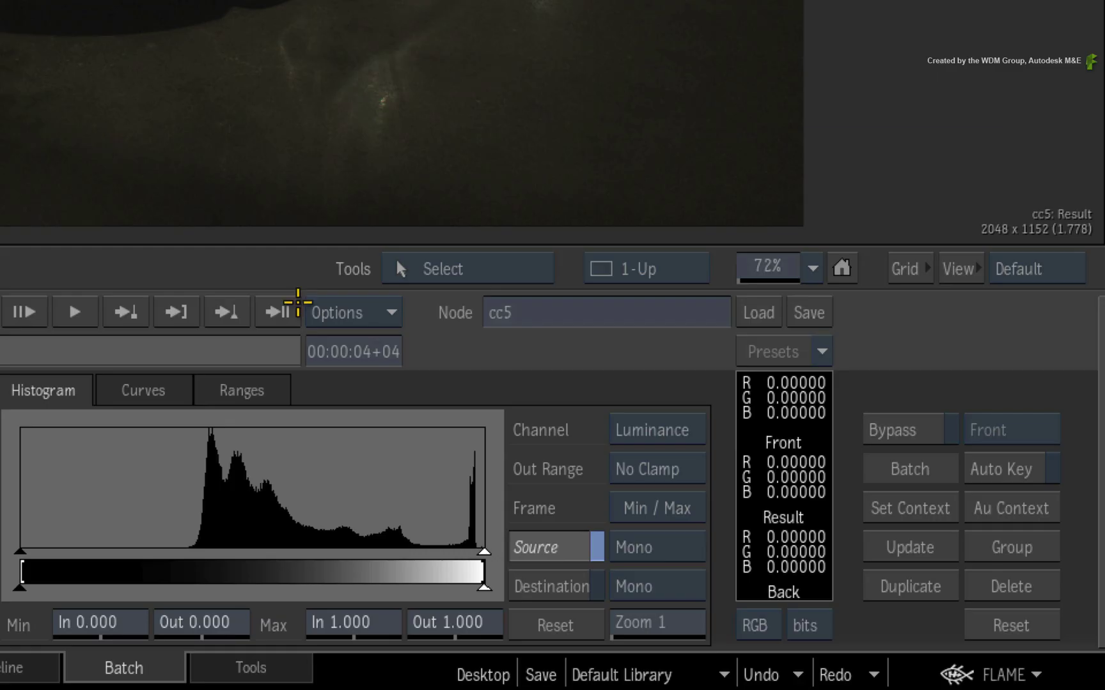
pyautogui.click(939, 501)
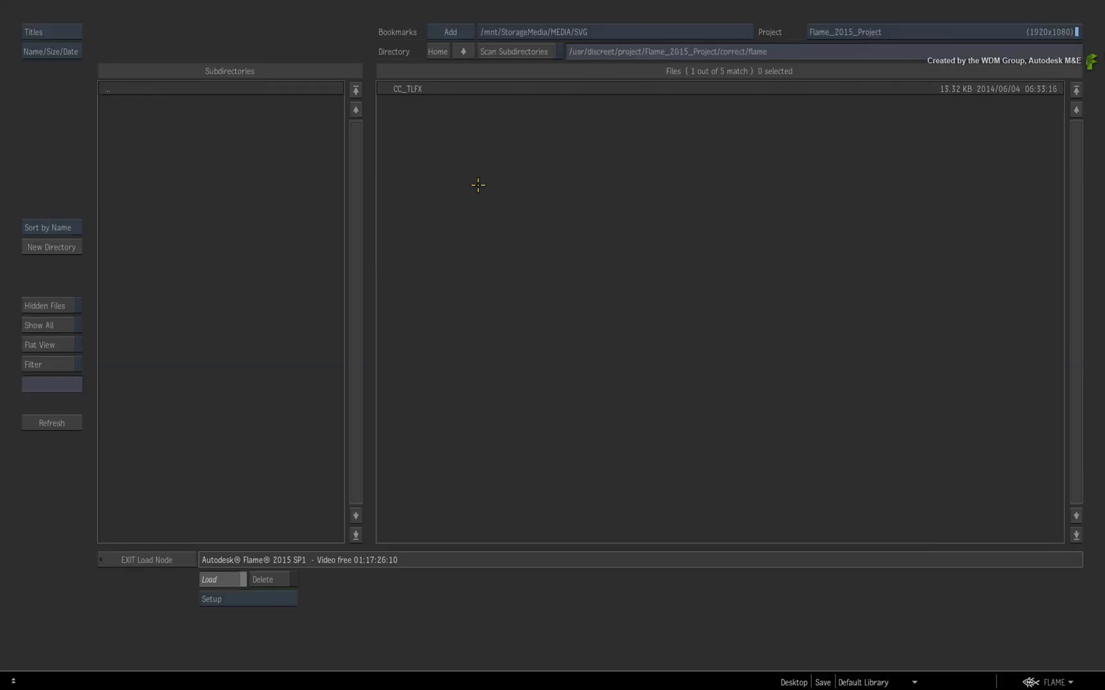
pyautogui.doubleClick(441, 86)
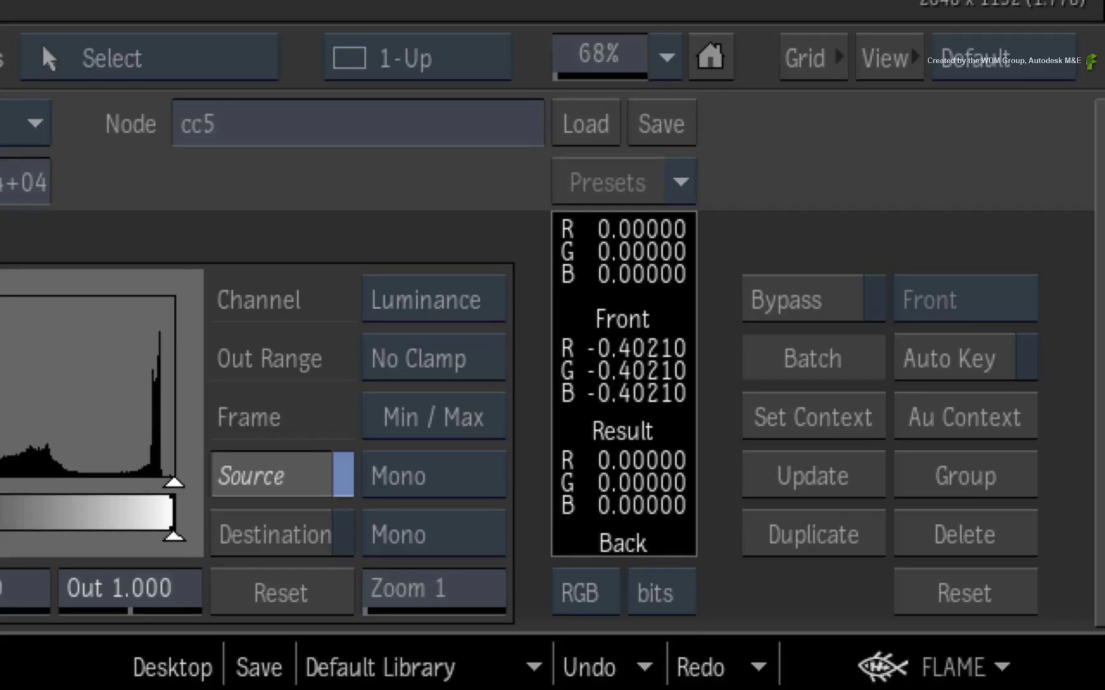
# Step: Overwrite the CC_TLFX setup with cc5's grade and confirm the overwrite
pyautogui.click(684, 123)
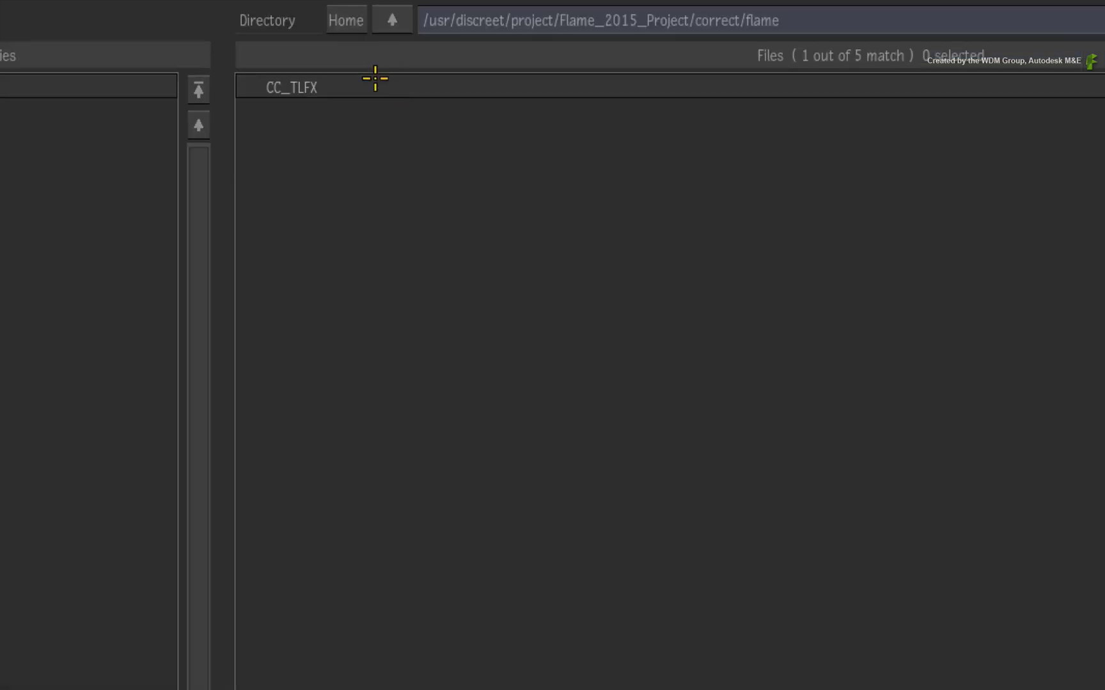
pyautogui.doubleClick(373, 82)
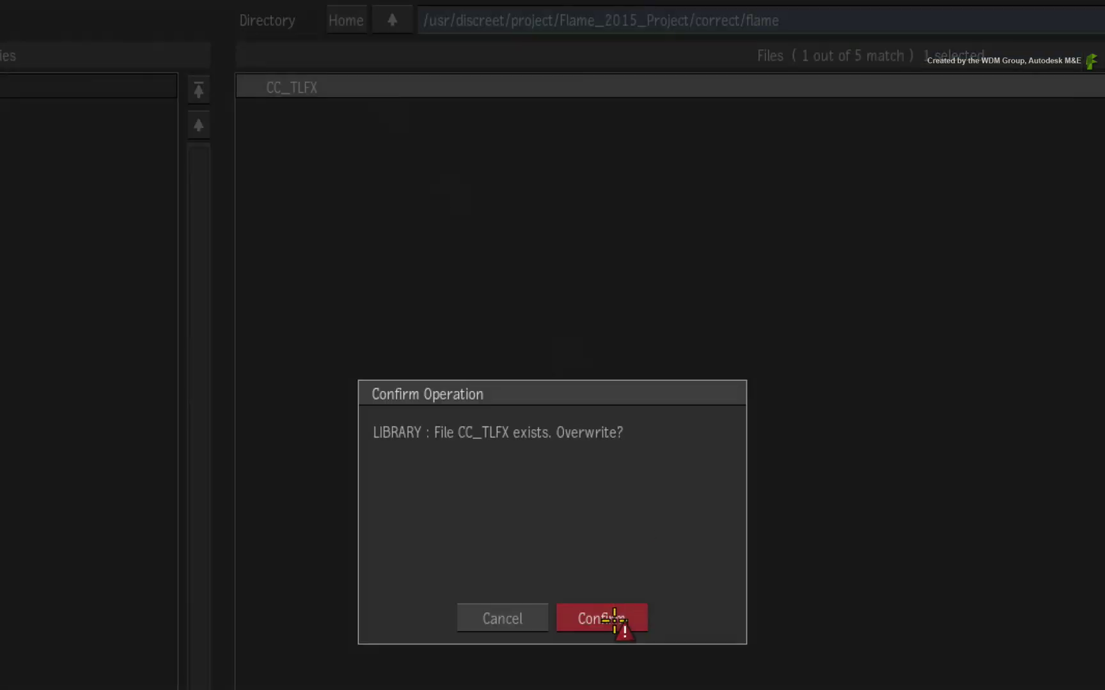
pyautogui.click(614, 619)
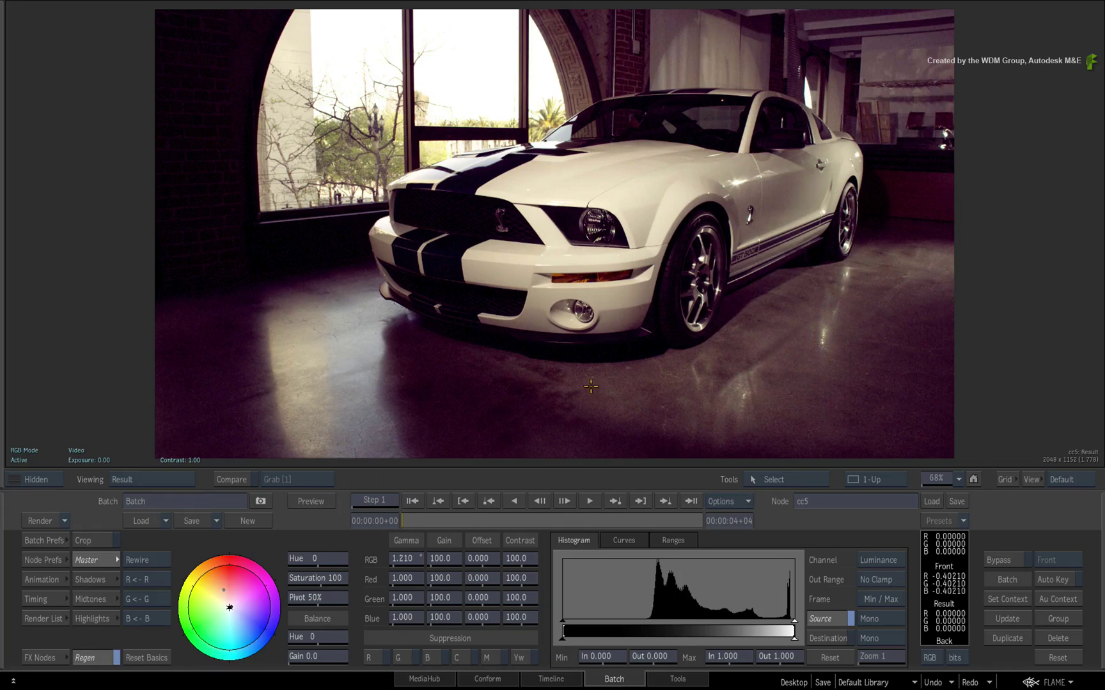
# Step: In the load browser, show all files to see CC_TLFX.correct beside CC_TLFX.correct_node, then exit
pyautogui.click(932, 502)
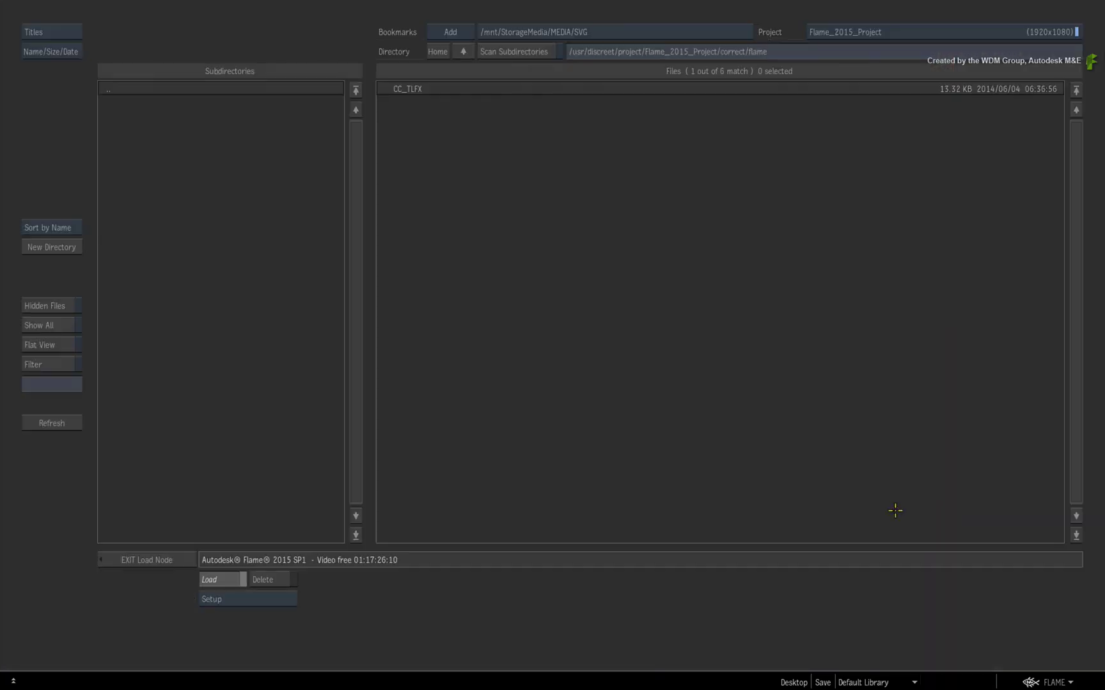
pyautogui.click(66, 328)
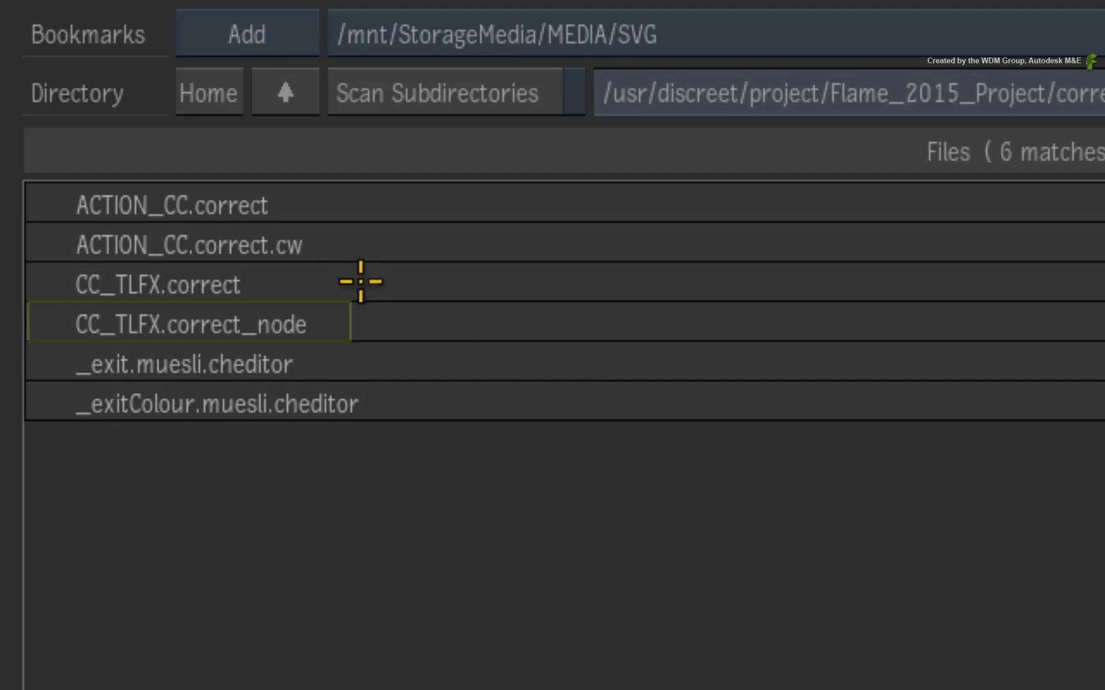
pyautogui.click(365, 294)
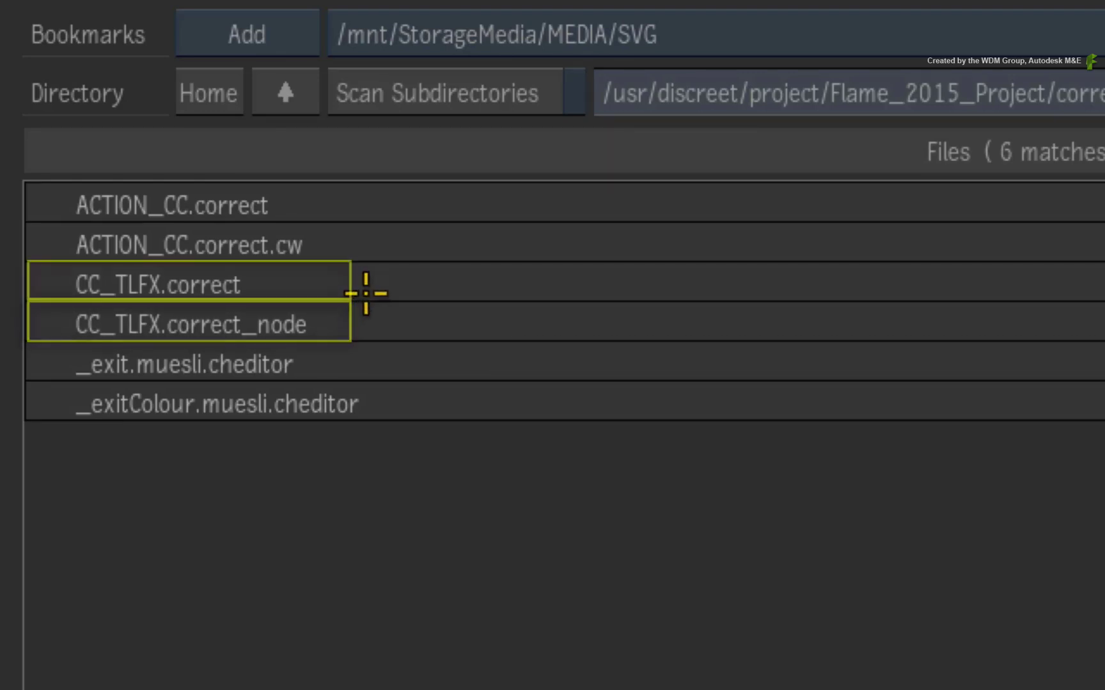
pyautogui.click(366, 293)
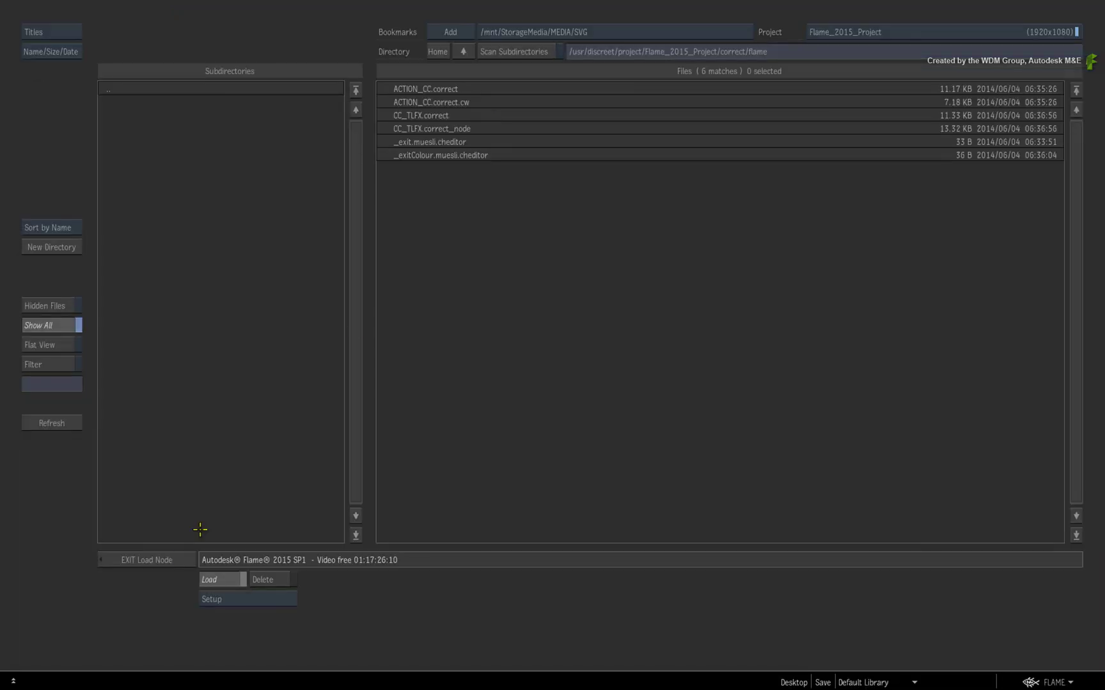
pyautogui.click(159, 560)
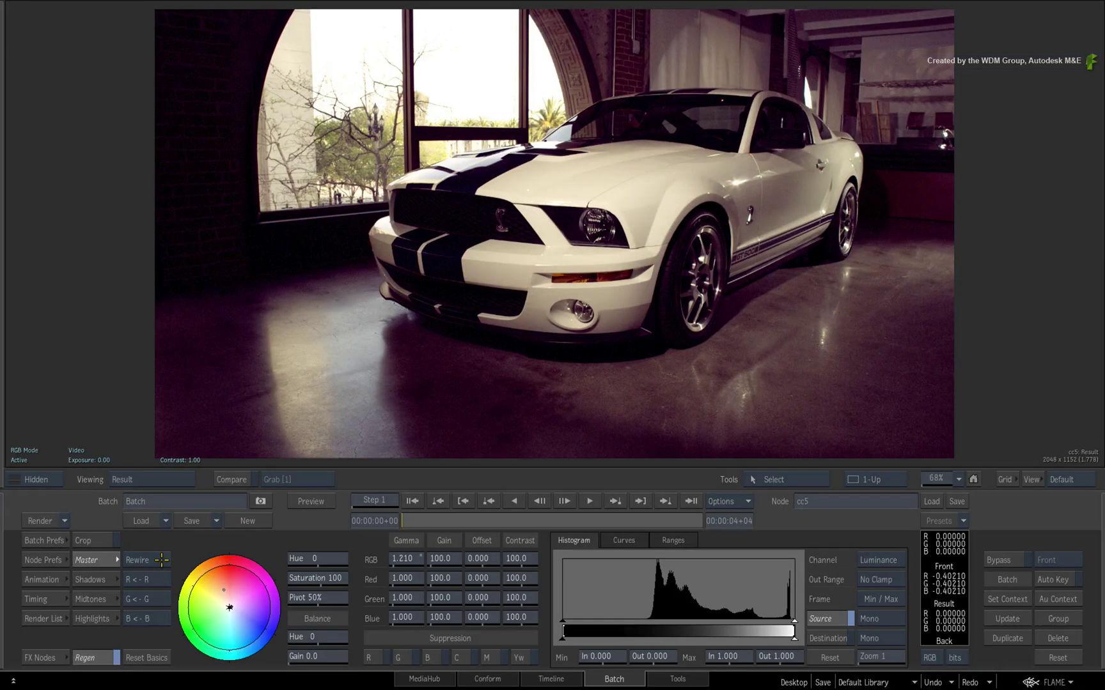
# Step: Delete the cc5 node and link the car clip straight into media1
pyautogui.click(67, 520)
pyautogui.moveTo(497, 250); pyautogui.dragTo(511, 360)
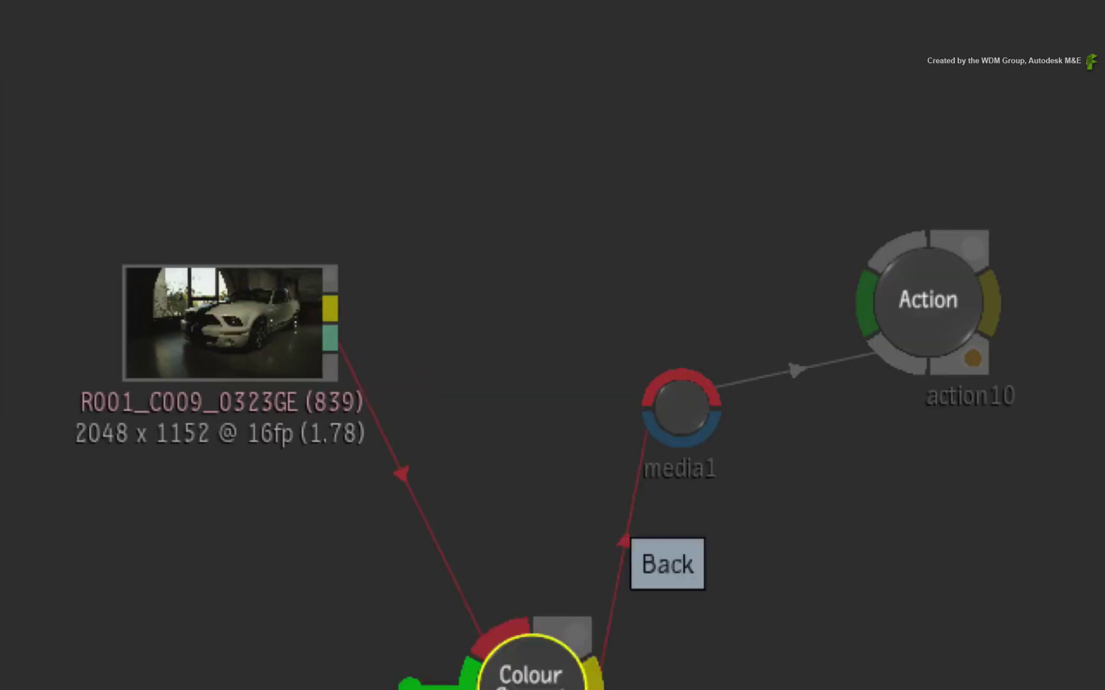
pyautogui.press('Delete')
pyautogui.moveTo(449, 233); pyautogui.dragTo(579, 256)
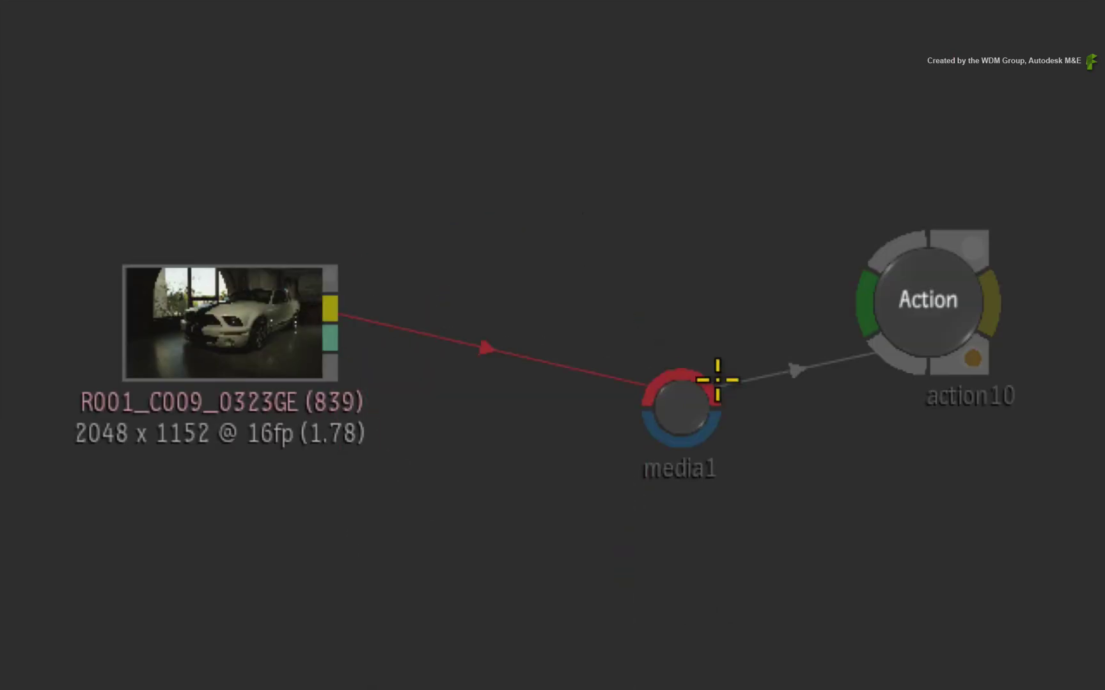
# Step: Load CC_TLFX into action10's colour correction for the car media
pyautogui.doubleClick(920, 337)
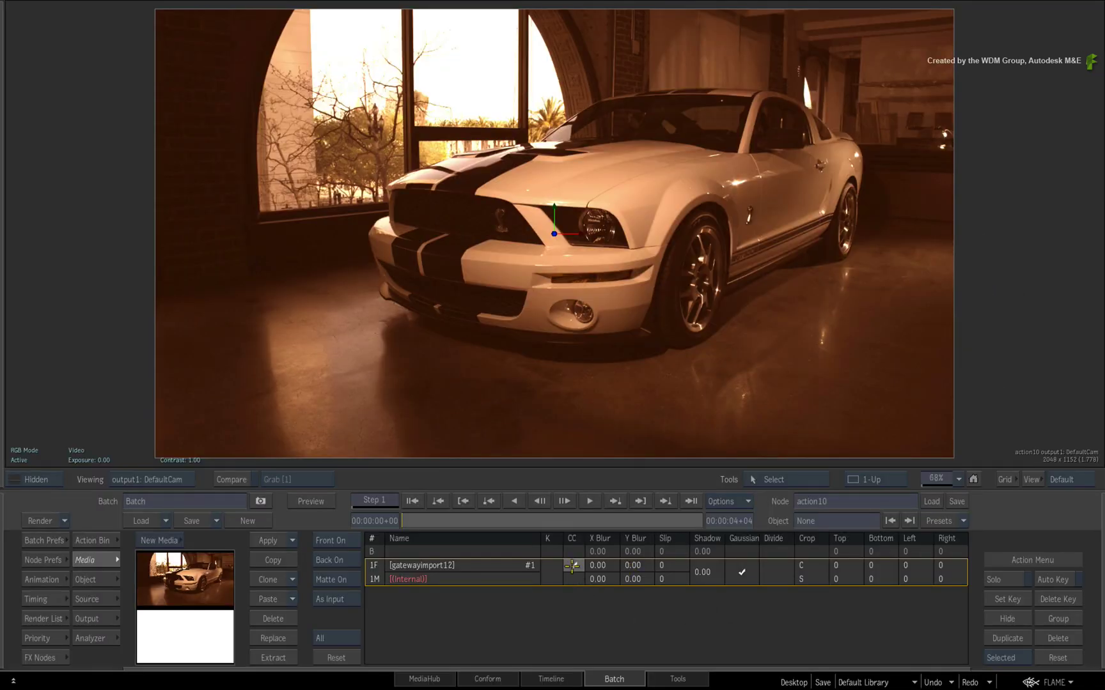
pyautogui.click(571, 566)
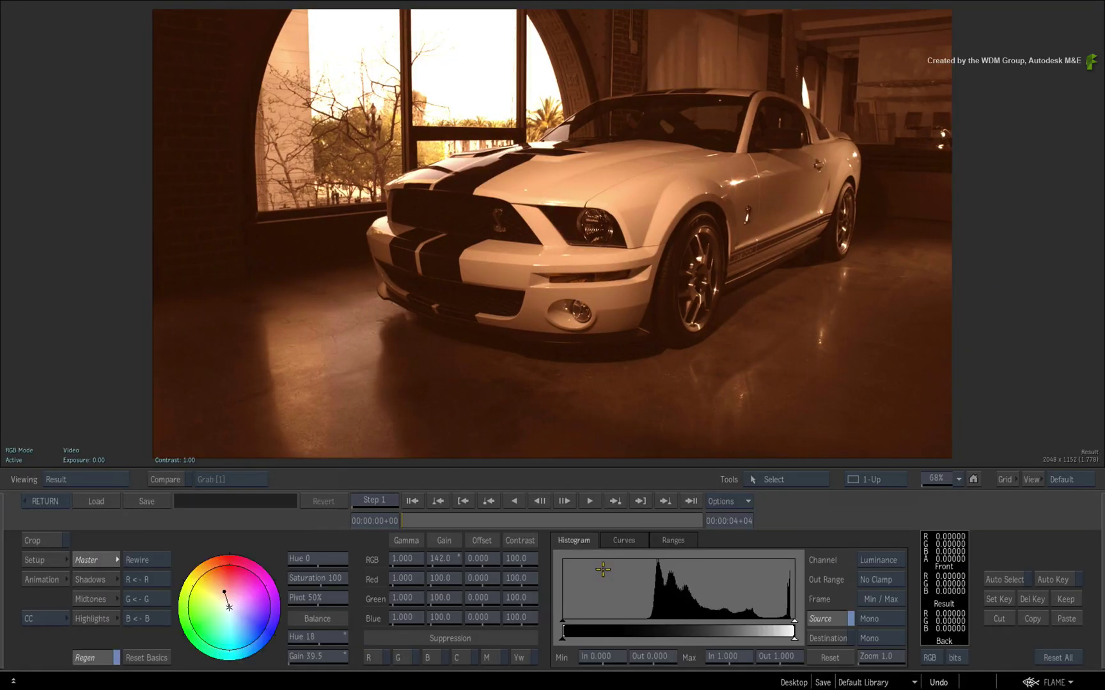
pyautogui.click(91, 503)
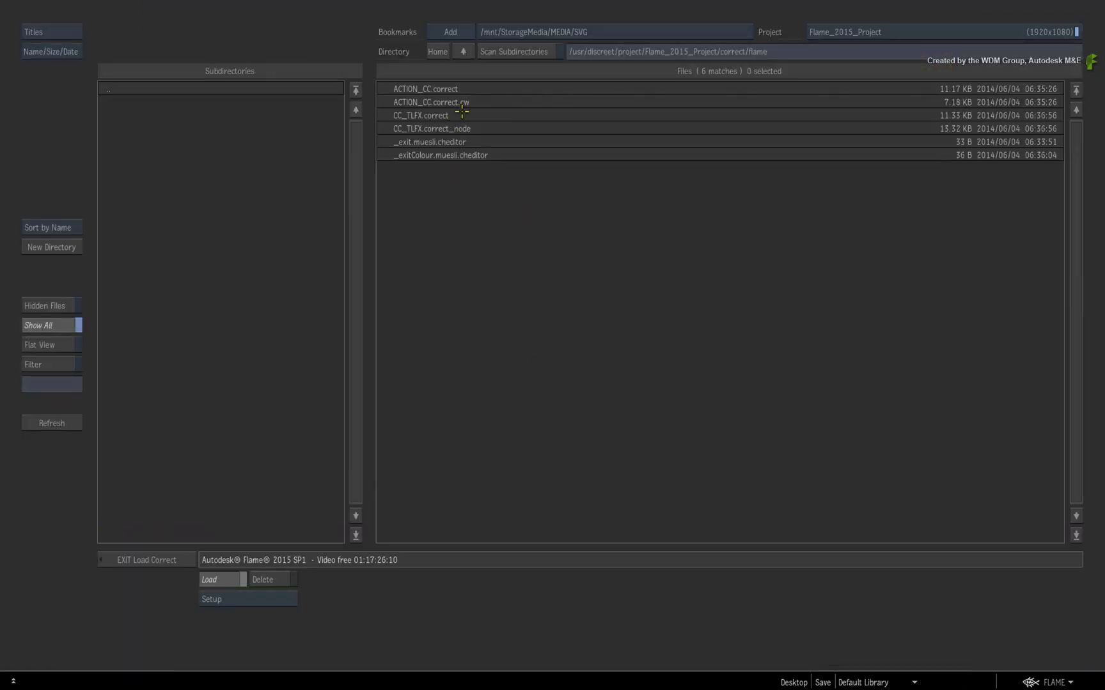
pyautogui.click(46, 325)
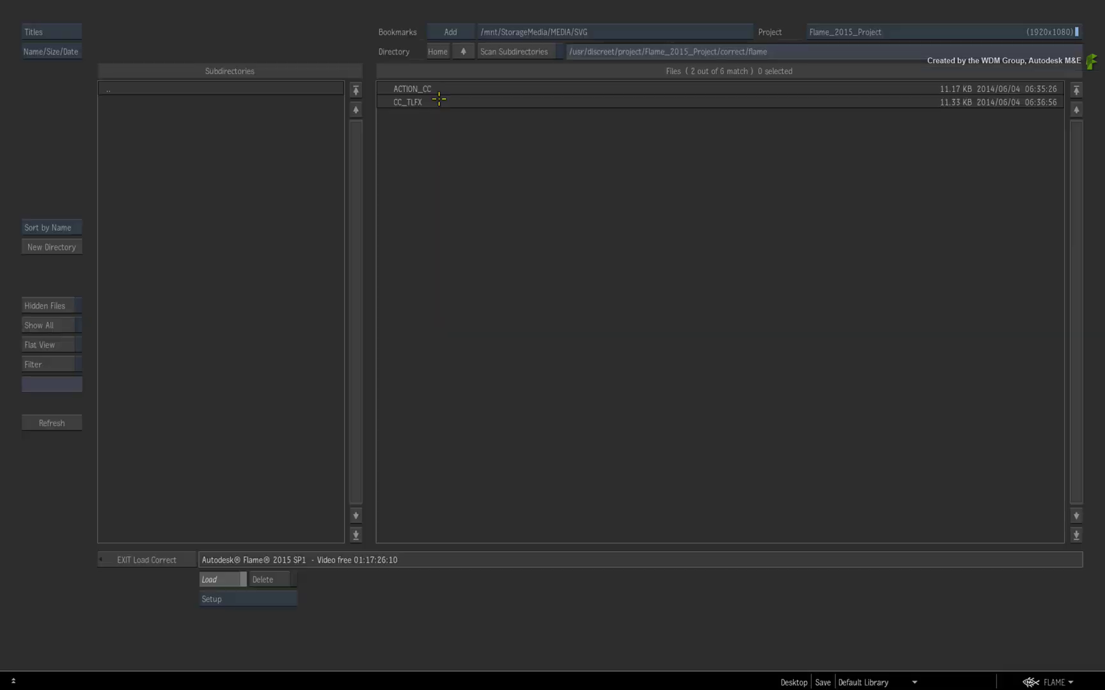
pyautogui.click(212, 297)
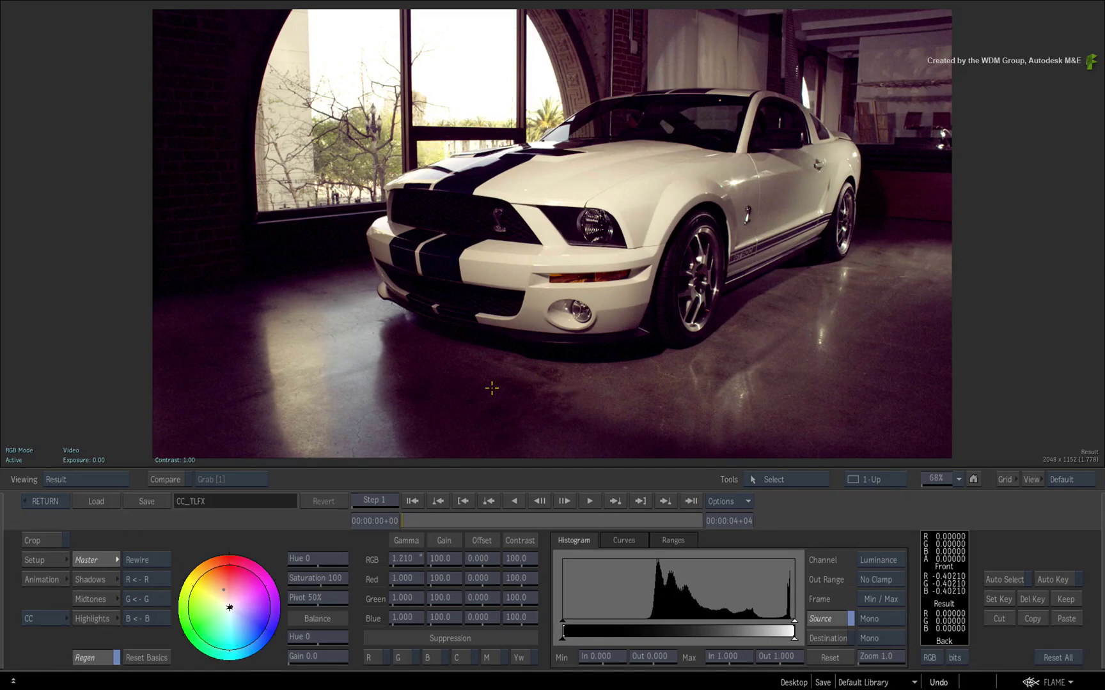
# Step: Return to action10's Media list, with the car layer marked colour corrected
pyautogui.click(46, 501)
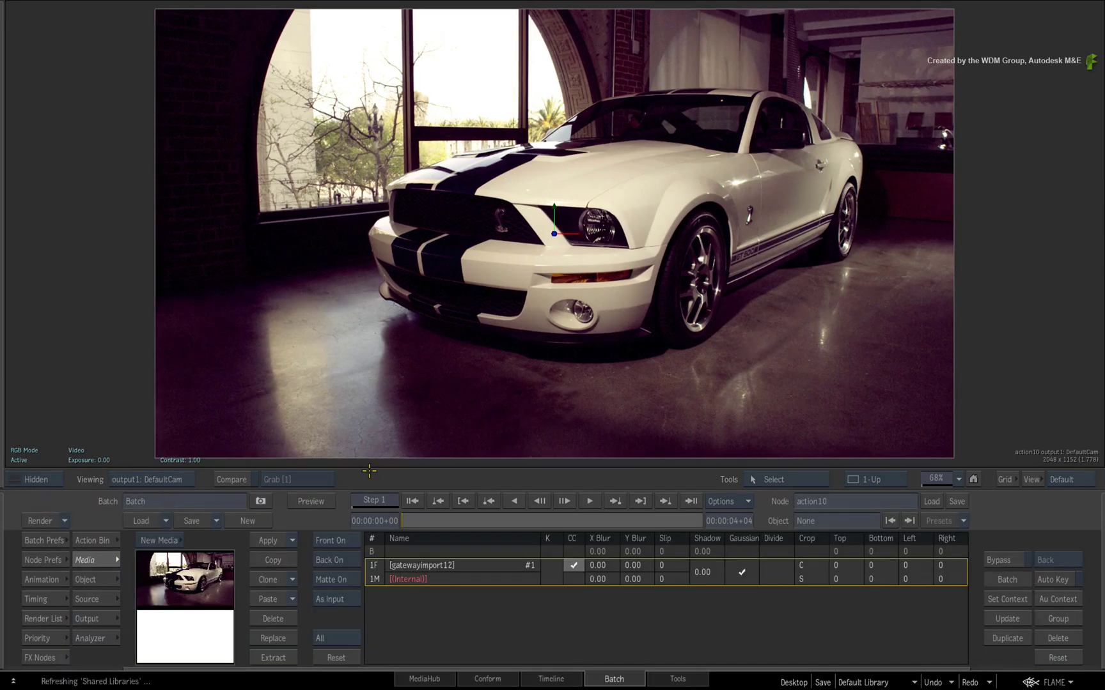